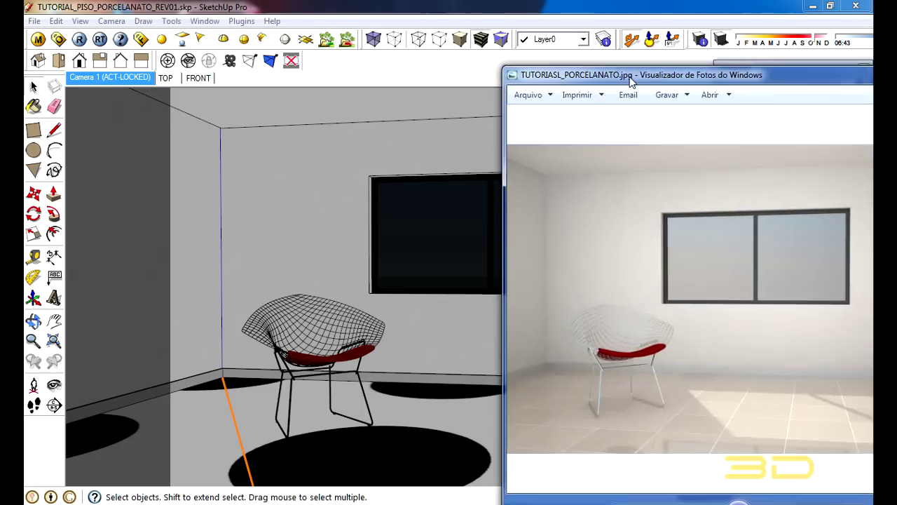
# Maximize the TUTORIASL_PORCELANATO.jpg reference render in Windows Photo Viewer
pyautogui.moveTo(670, 67); pyautogui.dragTo(365, 6)
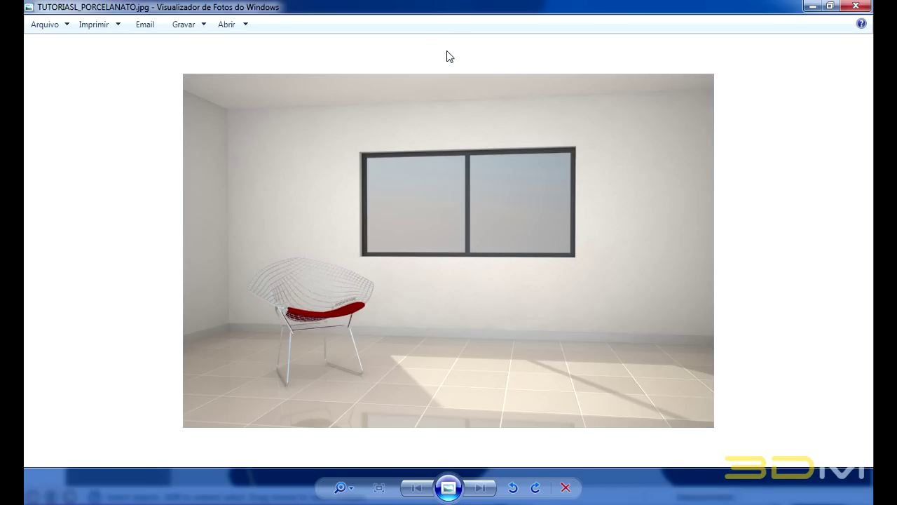
# Close the reference render and pick the Sample Paint eyedropper in the Materials window
pyautogui.doubleClick(532, 2)
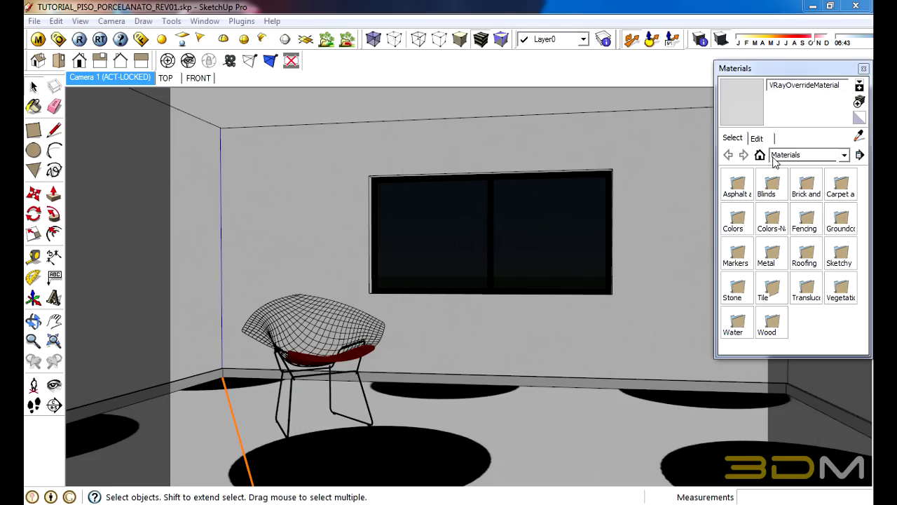
pyautogui.click(859, 135)
# Sample the floor's PISO material and open its TexTiles diffuse map in the V-Ray editor
pyautogui.click(502, 429)
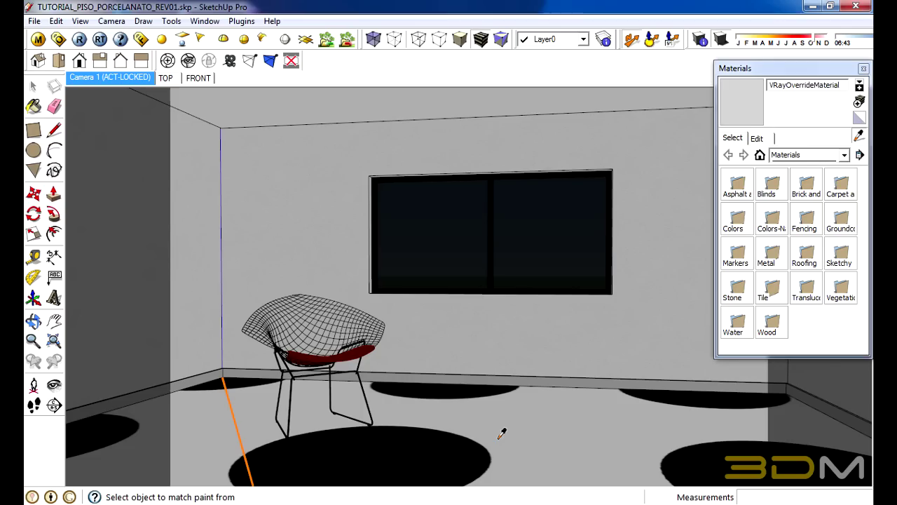
pyautogui.click(39, 40)
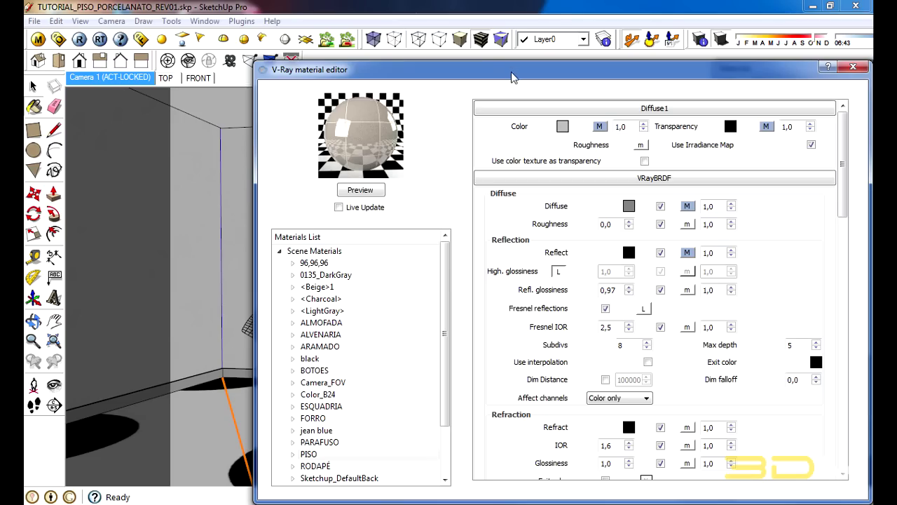
pyautogui.moveTo(508, 64); pyautogui.dragTo(367, 52)
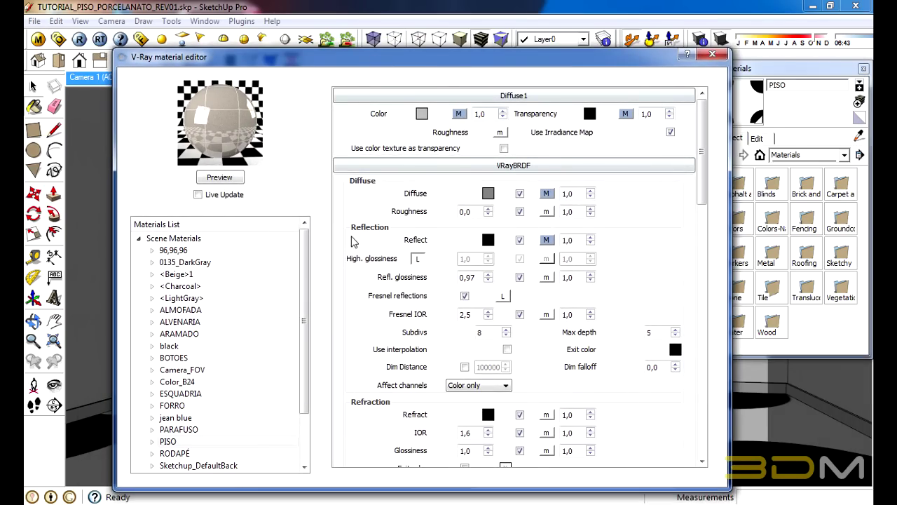
pyautogui.click(733, 351)
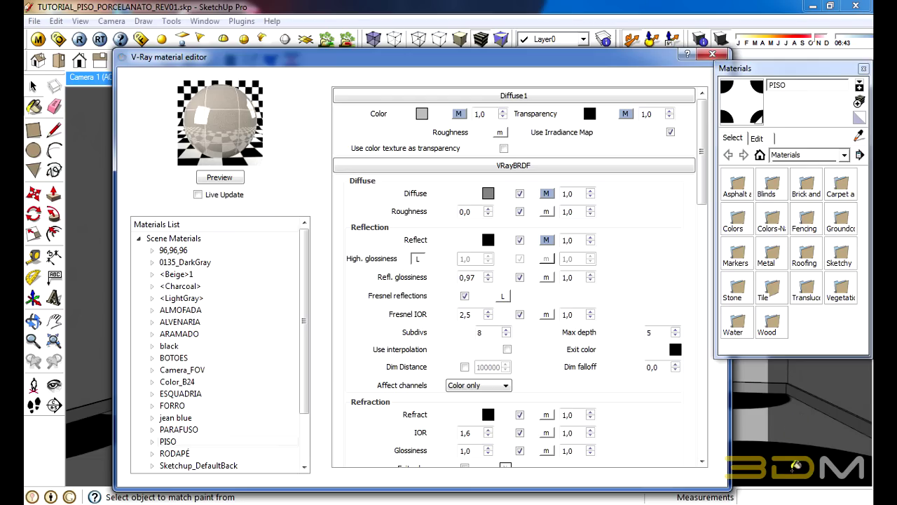
pyautogui.click(554, 100)
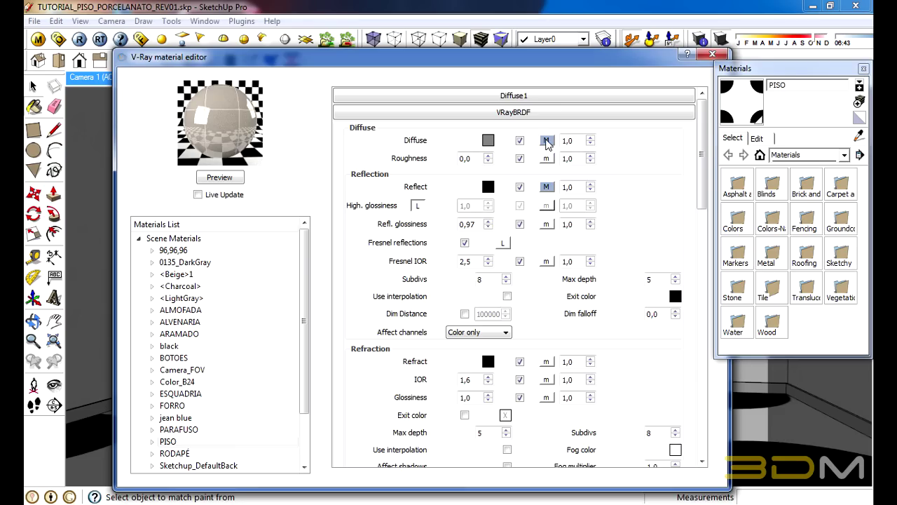
pyautogui.click(547, 141)
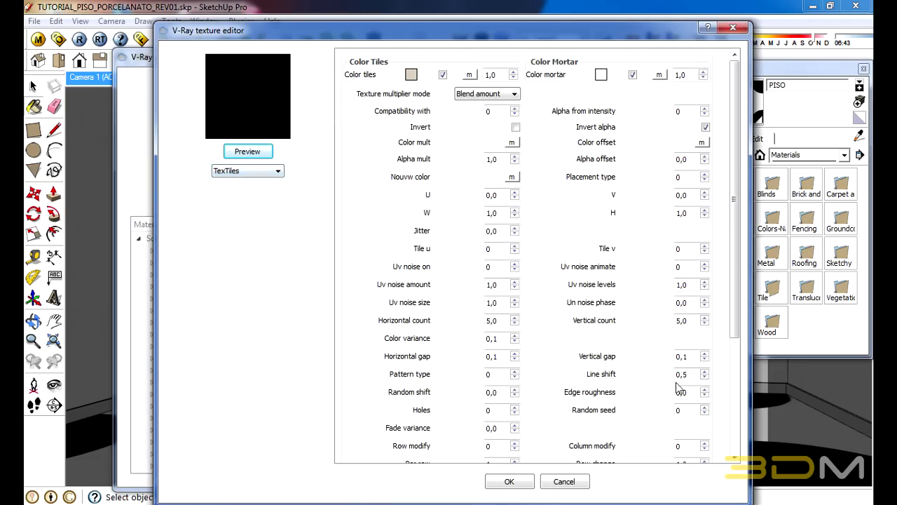
# Keep the beige Color tiles colour and add an empty texture slot to it
pyautogui.click(770, 187)
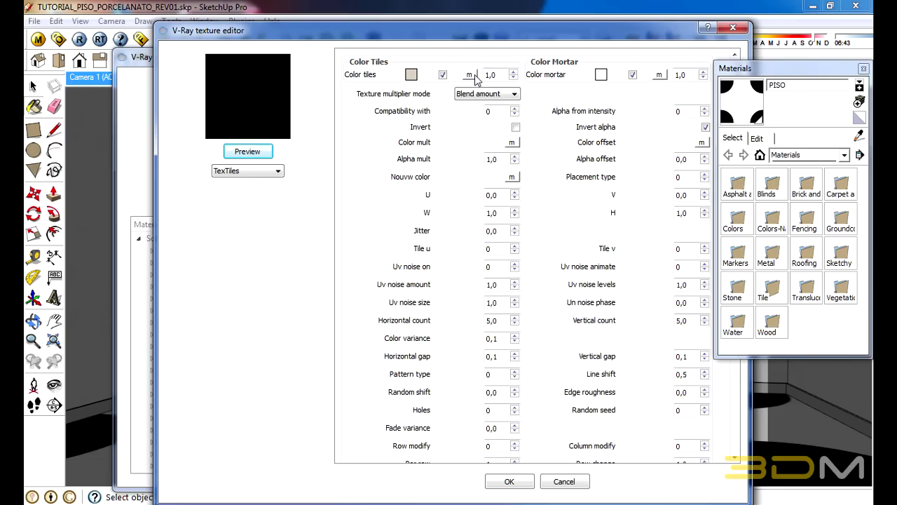
pyautogui.click(411, 75)
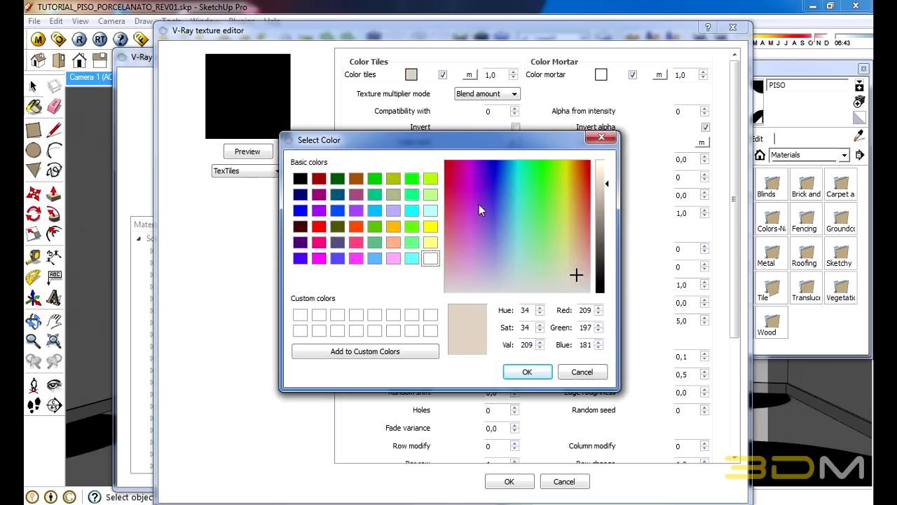
pyautogui.click(527, 372)
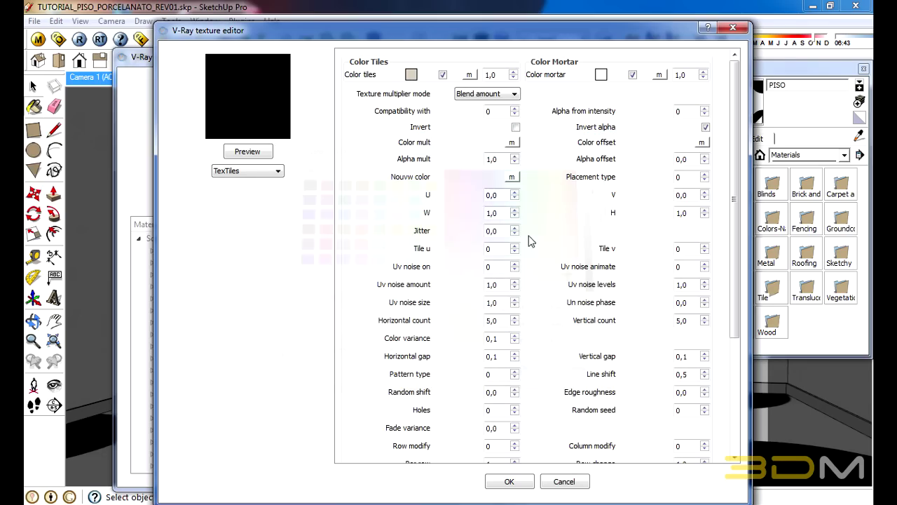
pyautogui.click(469, 75)
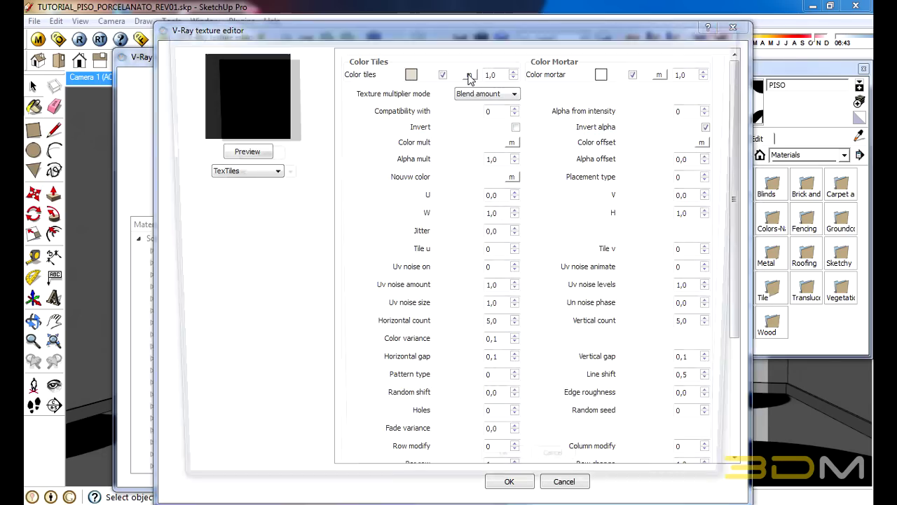
pyautogui.click(257, 175)
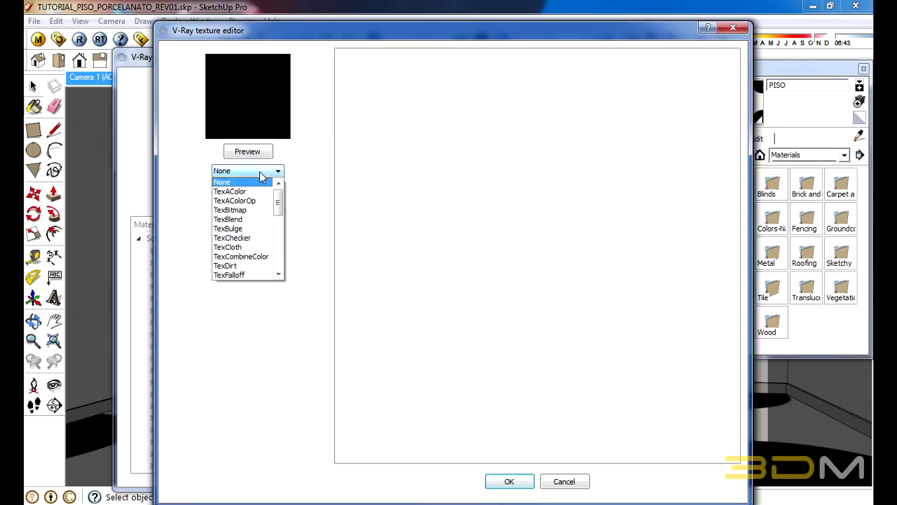
# Make the tile colour a TexBitmap loading 3dm_pedra_003.png from TEXTURAS\PEDRAS
pyautogui.click(243, 212)
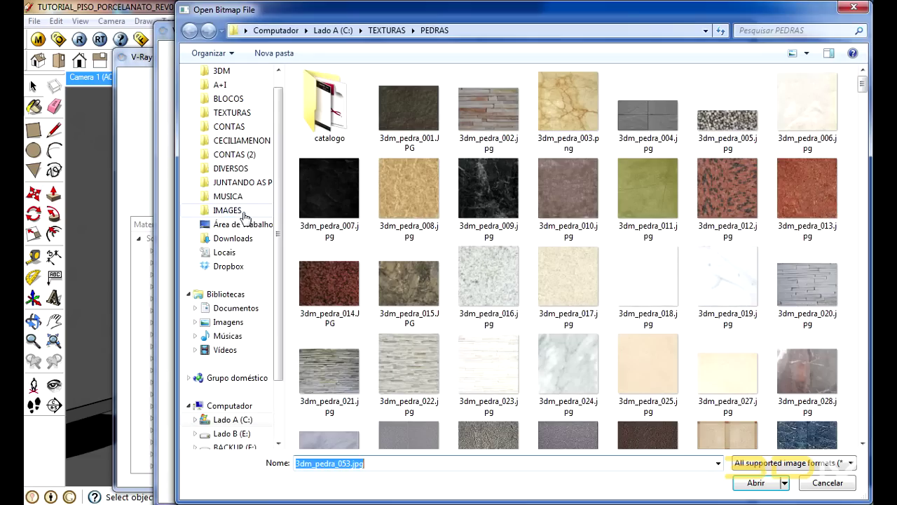
pyautogui.click(385, 30)
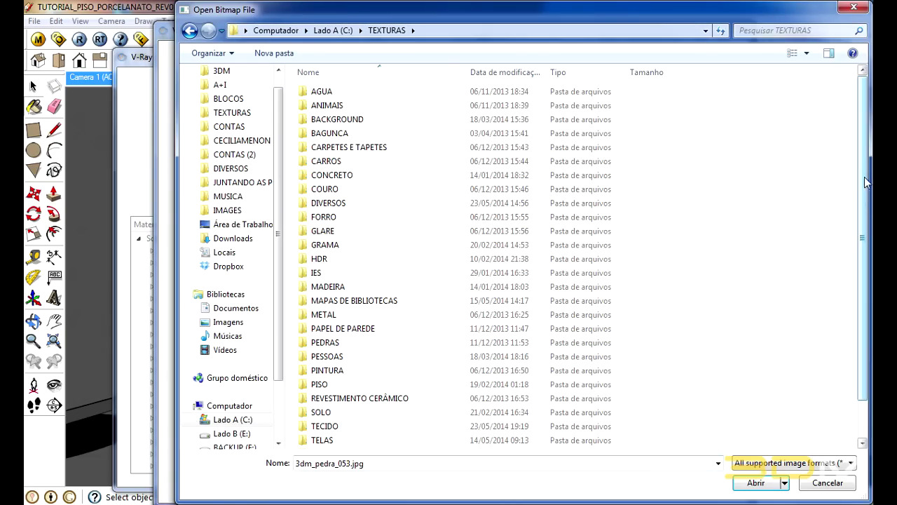
pyautogui.moveTo(862, 256)
pyautogui.mouseDown()
pyautogui.moveTo(863, 291)
pyautogui.moveTo(852, 148)
pyautogui.mouseUp()
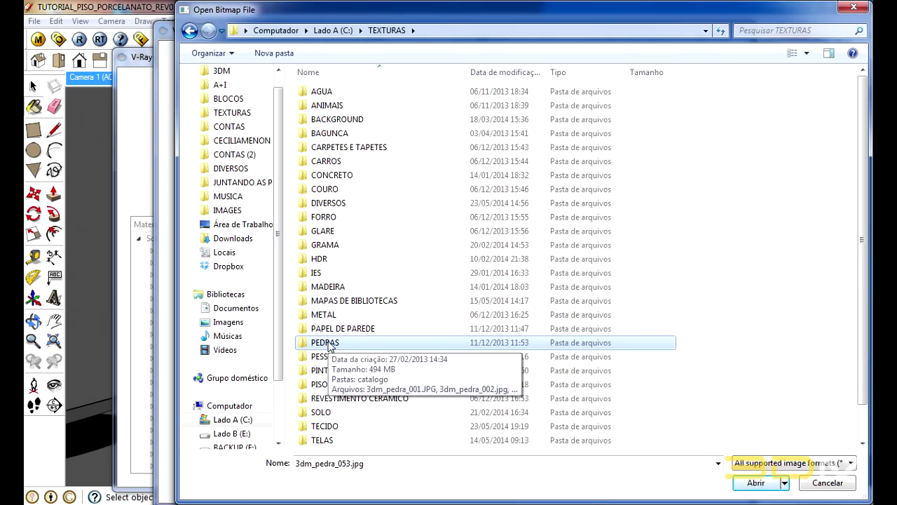
pyautogui.doubleClick(328, 343)
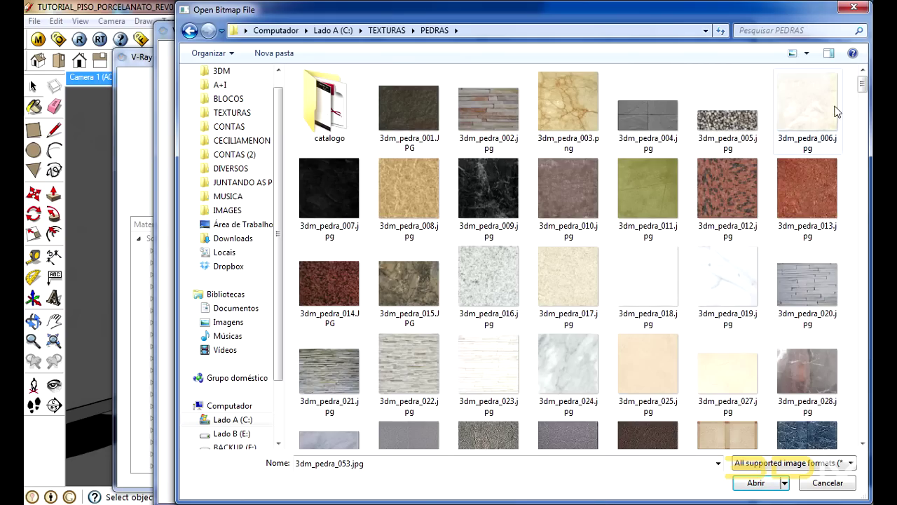
pyautogui.moveTo(864, 88); pyautogui.dragTo(862, 124)
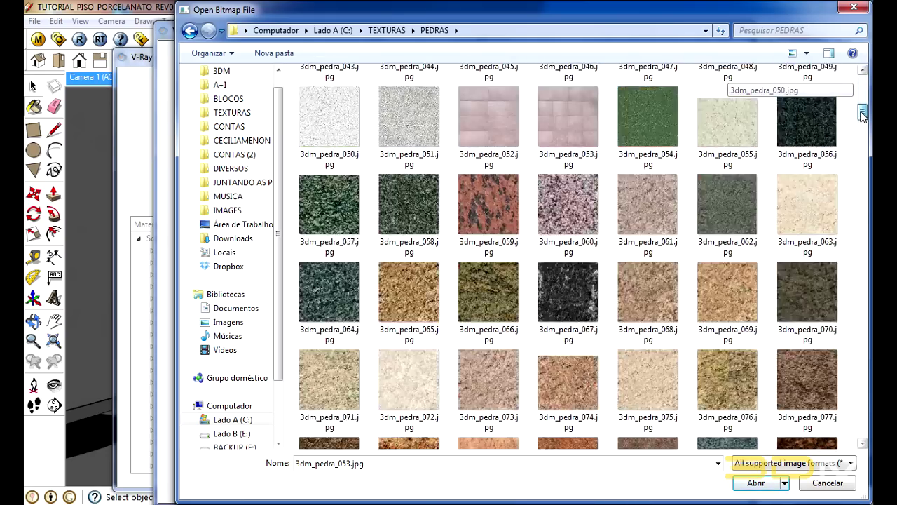
pyautogui.scroll(2, 836, 94)
pyautogui.scroll(3, 835, 94)
pyautogui.scroll(5, 836, 93)
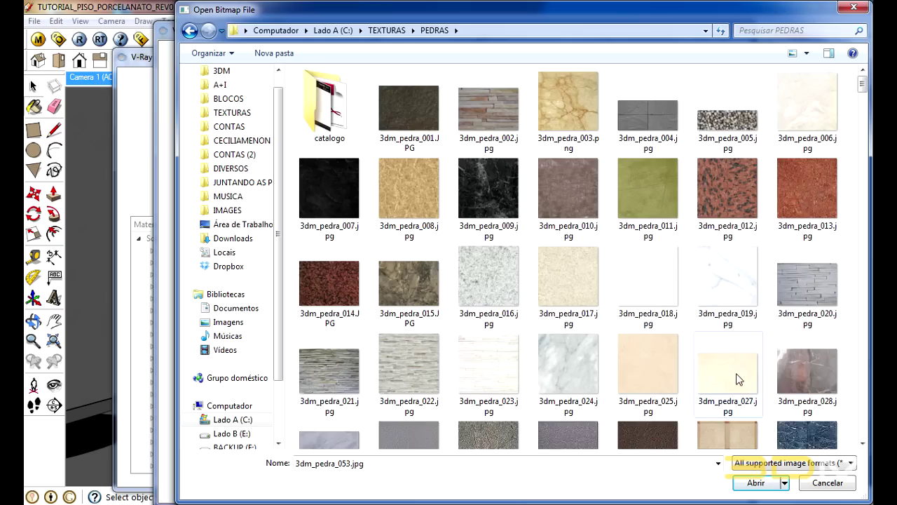
pyautogui.click(579, 88)
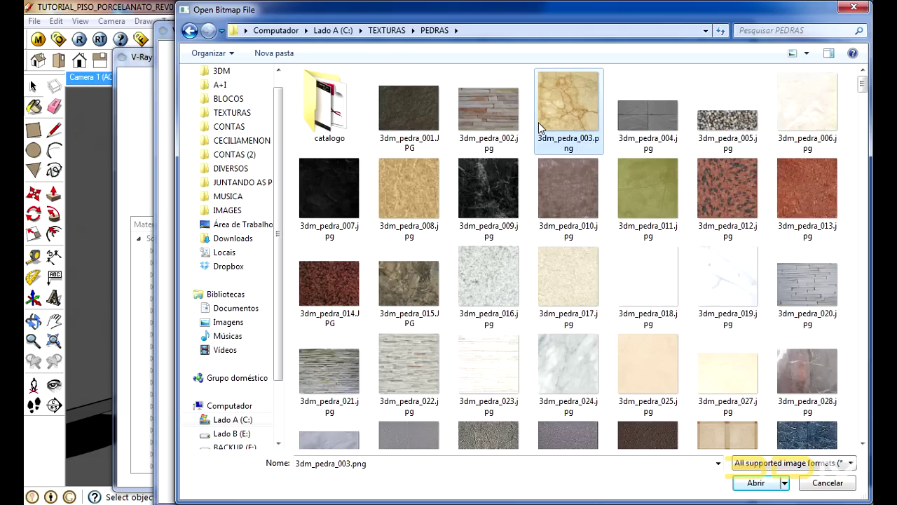
pyautogui.doubleClick(569, 101)
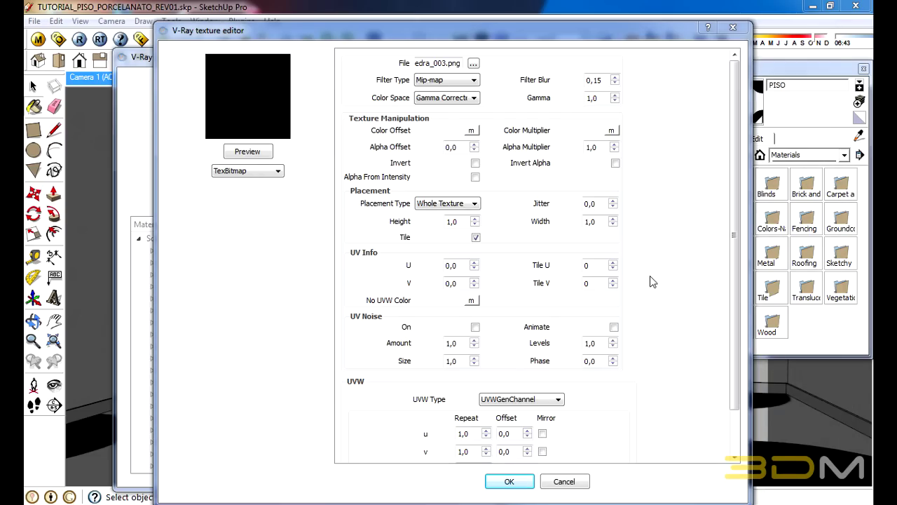
# Preview the marble bitmap and the TexTiles result, then confirm both texture editors
pyautogui.click(256, 154)
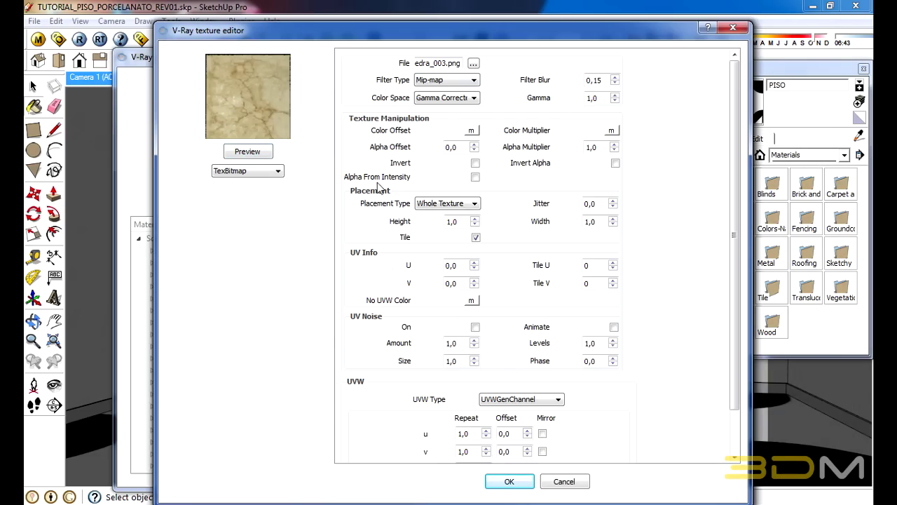
pyautogui.click(515, 486)
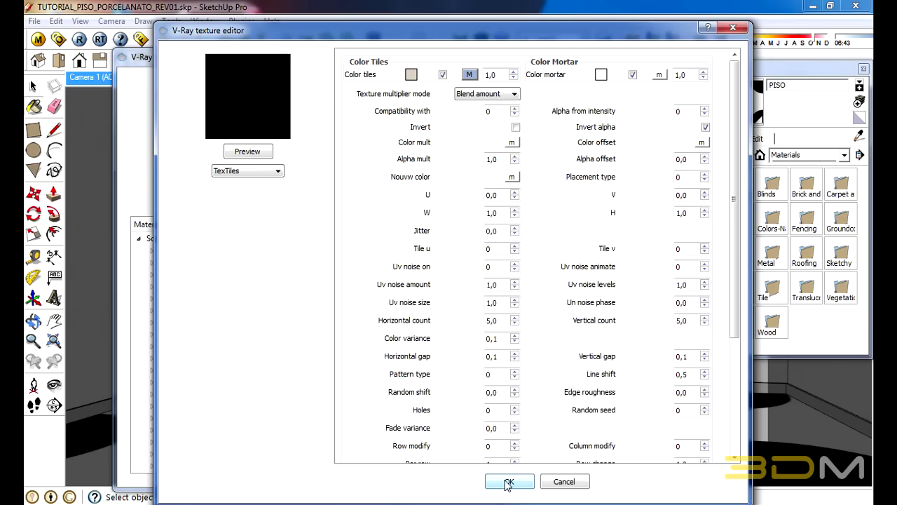
pyautogui.click(248, 151)
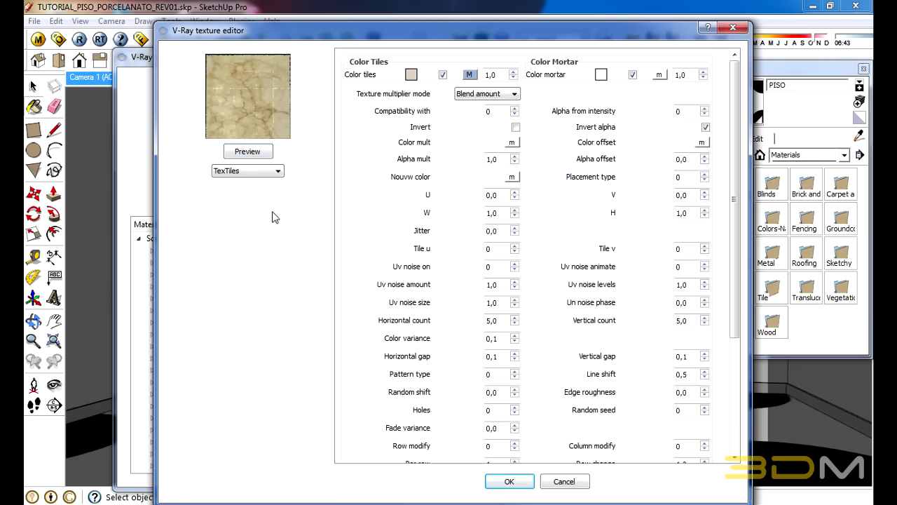
pyautogui.click(517, 483)
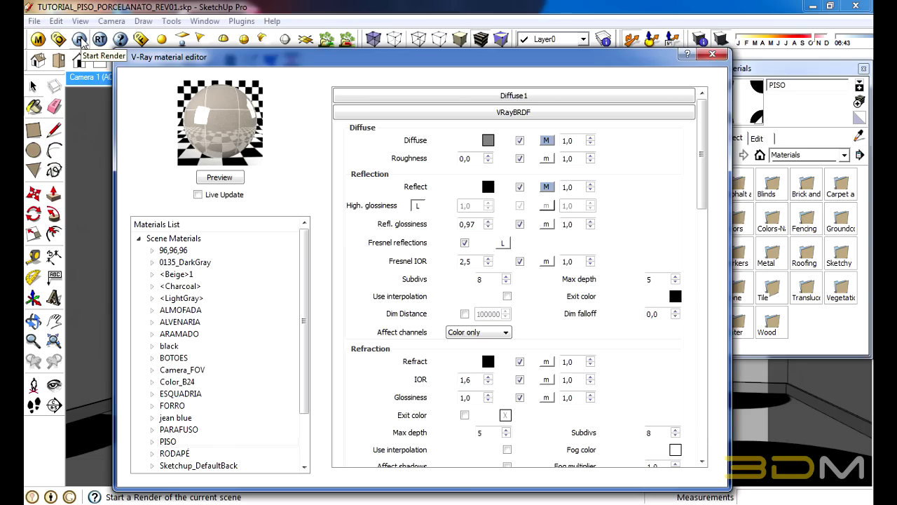
# Render the room scene and move the V-Ray frame buffer aside
pyautogui.click(80, 40)
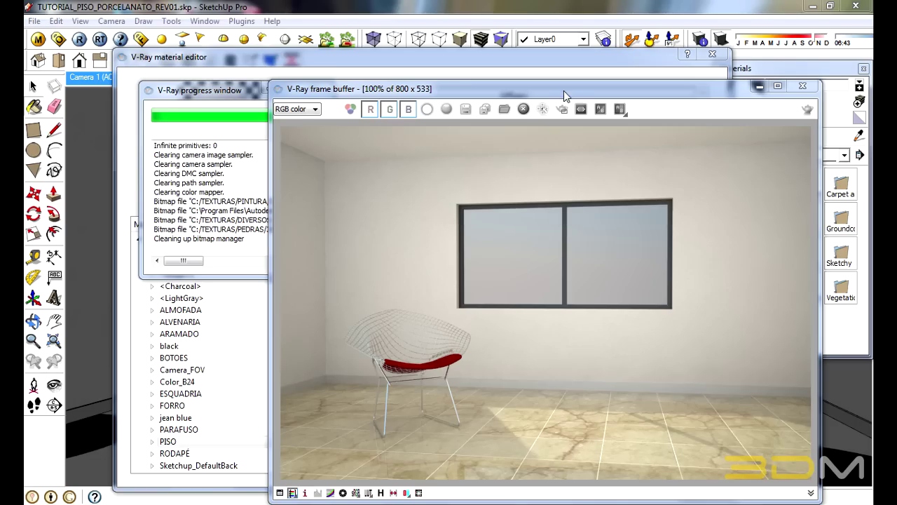
pyautogui.moveTo(564, 92); pyautogui.dragTo(330, 23)
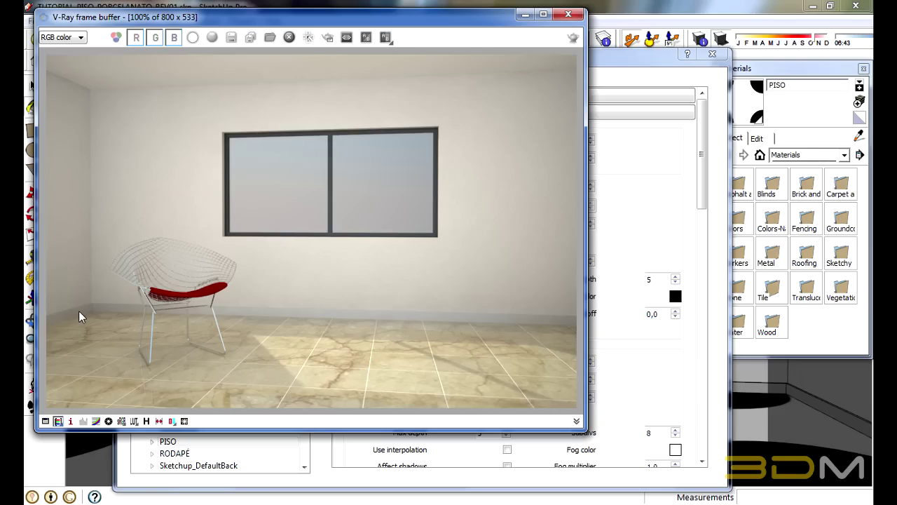
pyautogui.click(806, 293)
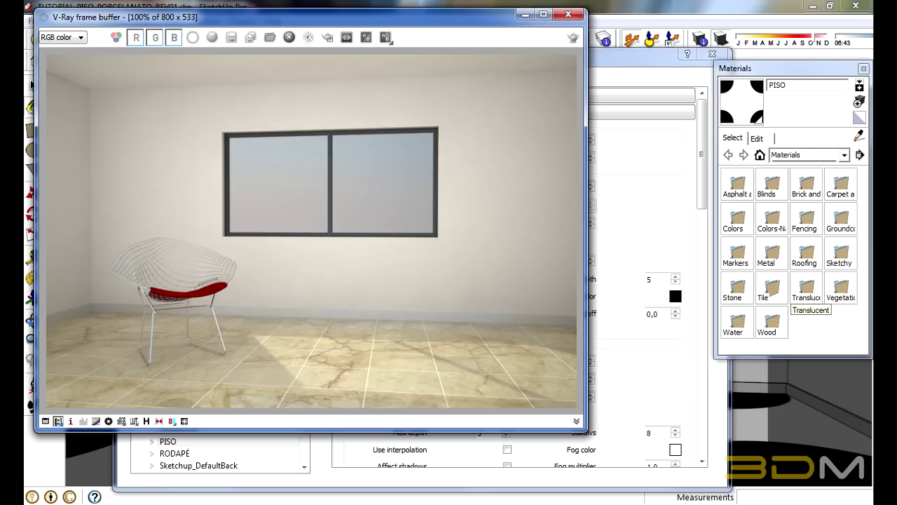
# Open 3dm_pedra_003.png from the PEDRAS textures folder in Photo Viewer
pyautogui.hotkey('alt', 'Tab')
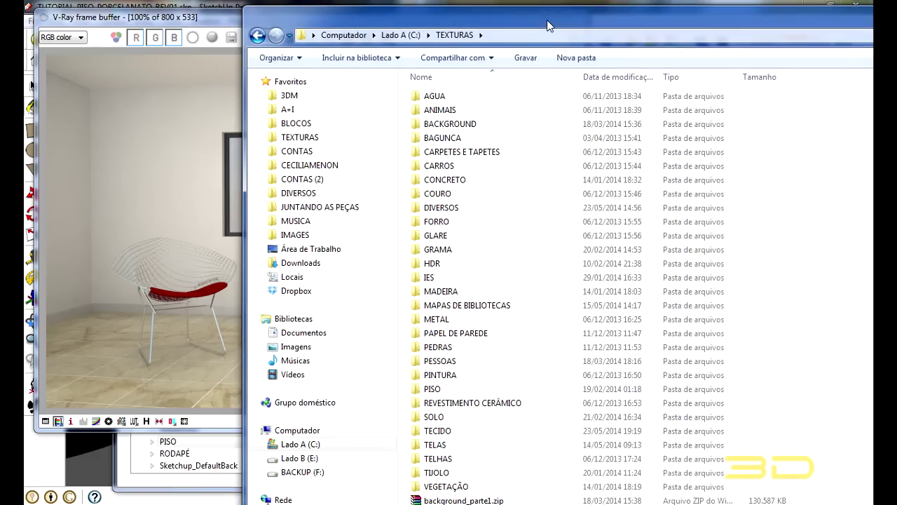
pyautogui.doubleClick(434, 343)
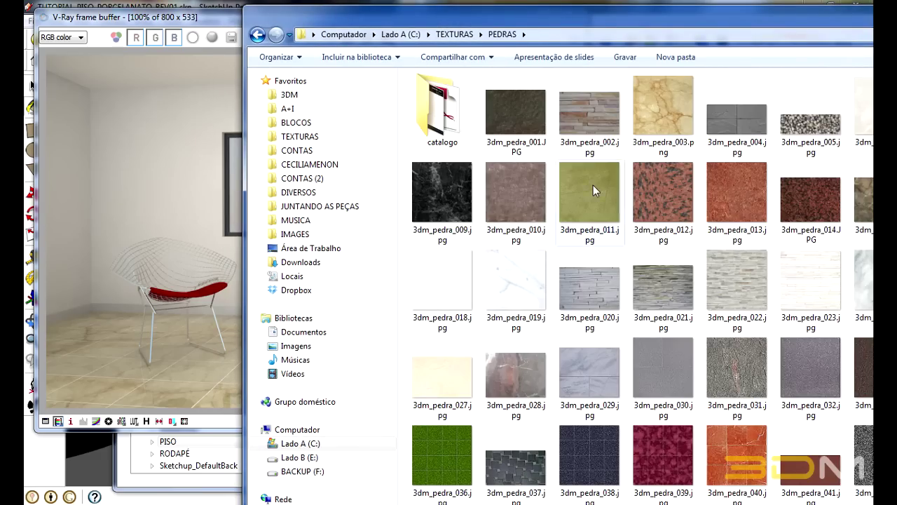
pyautogui.doubleClick(667, 111)
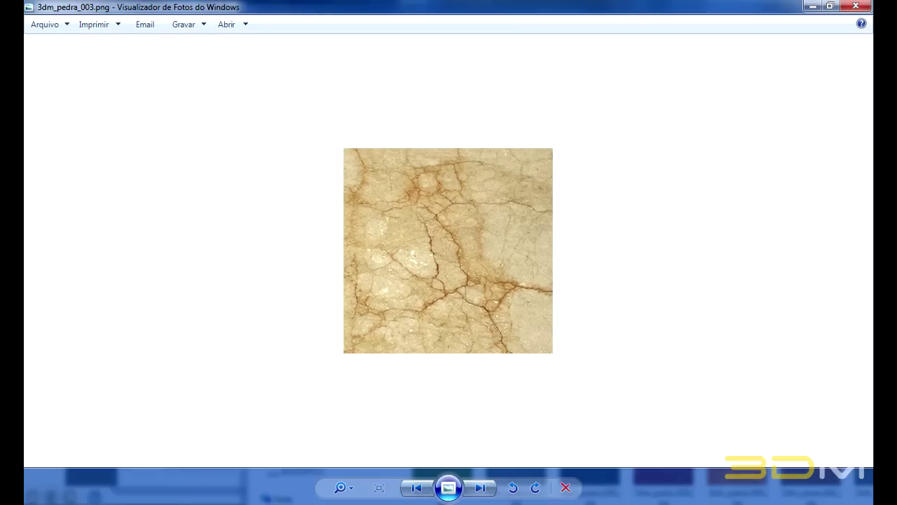
# Place the marble image beside the render and bring the V-Ray frame buffer forward
pyautogui.moveTo(573, 7); pyautogui.dragTo(650, 55)
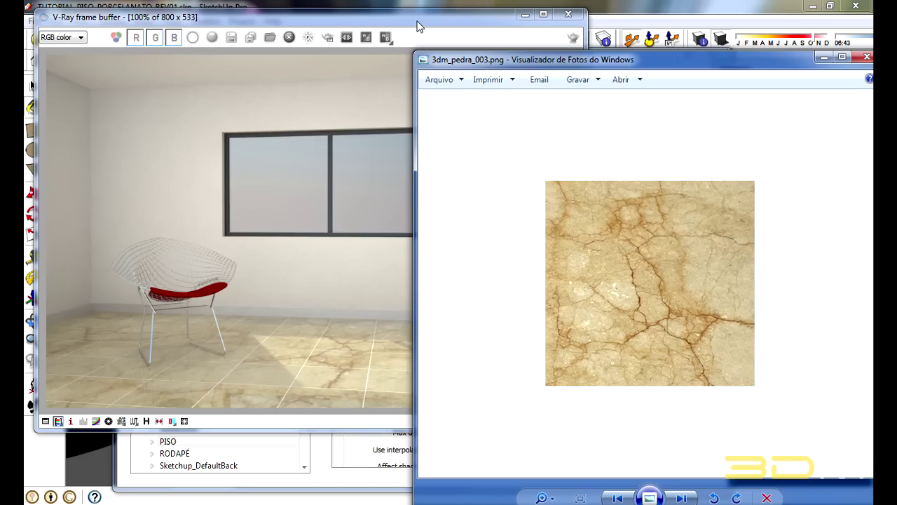
pyautogui.click(387, 68)
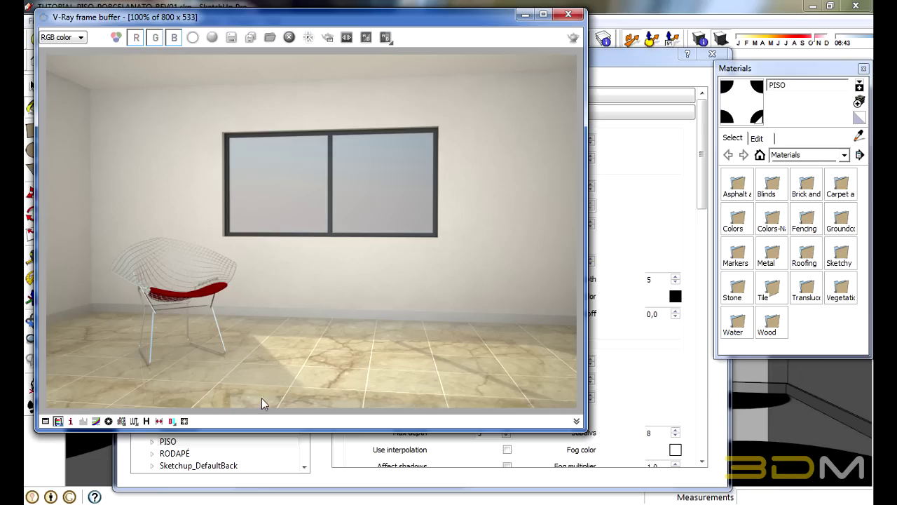
# Bring PISO's V-Ray material editor forward and reopen its TexTiles diffuse map
pyautogui.click(677, 175)
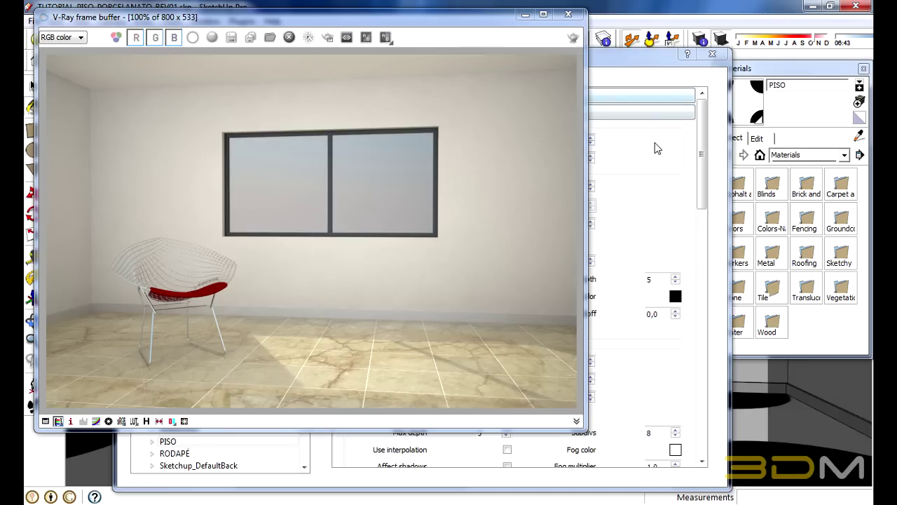
pyautogui.click(655, 142)
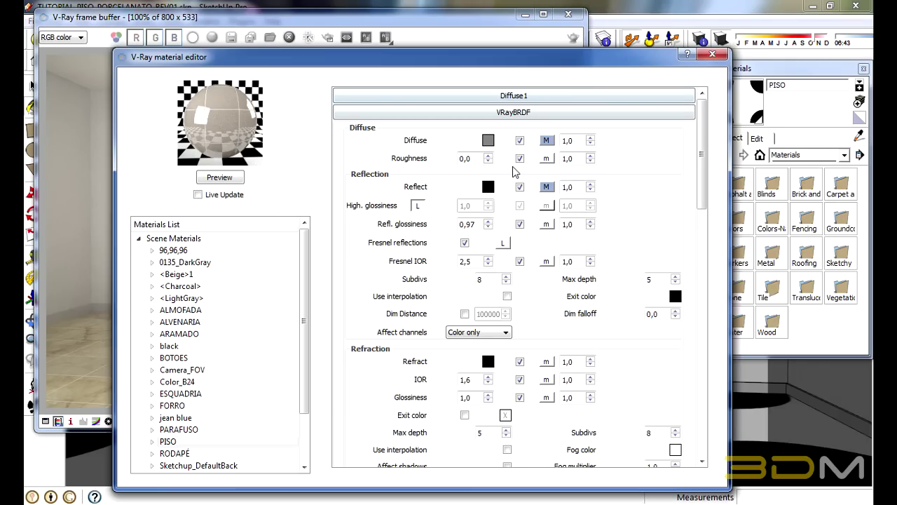
pyautogui.click(547, 141)
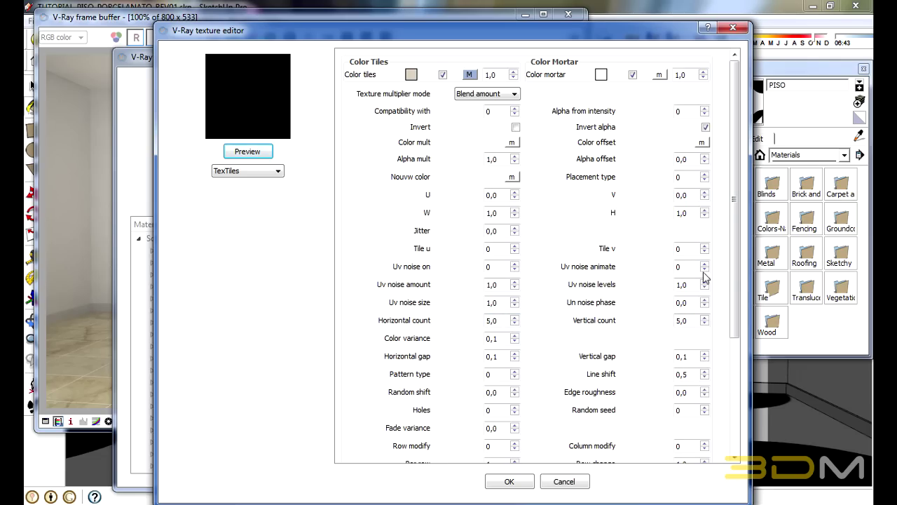
# Set Horizontal and Vertical gaps to 1, preview the tiles, and open the Color tiles bitmap
pyautogui.click(734, 239)
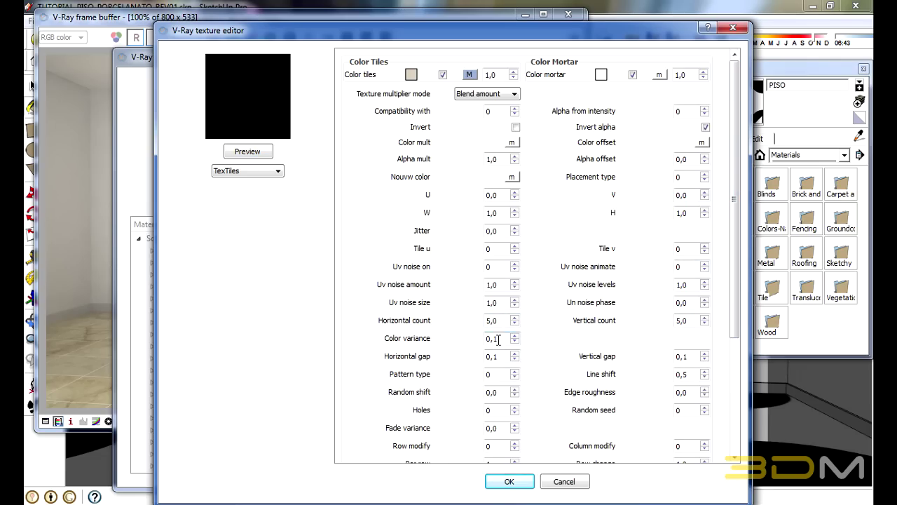
pyautogui.moveTo(494, 354); pyautogui.dragTo(463, 359)
pyautogui.moveTo(690, 356); pyautogui.dragTo(675, 356)
pyautogui.write('1')
pyautogui.click(234, 152)
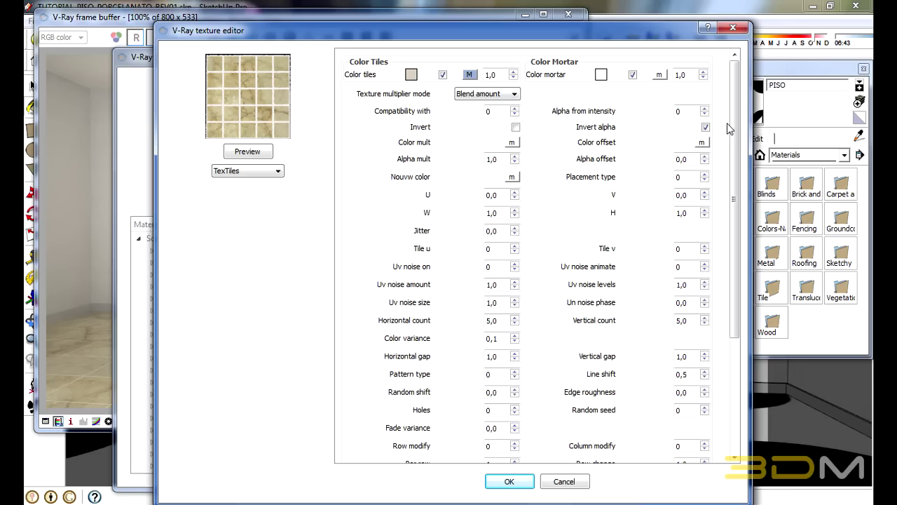
pyautogui.click(470, 74)
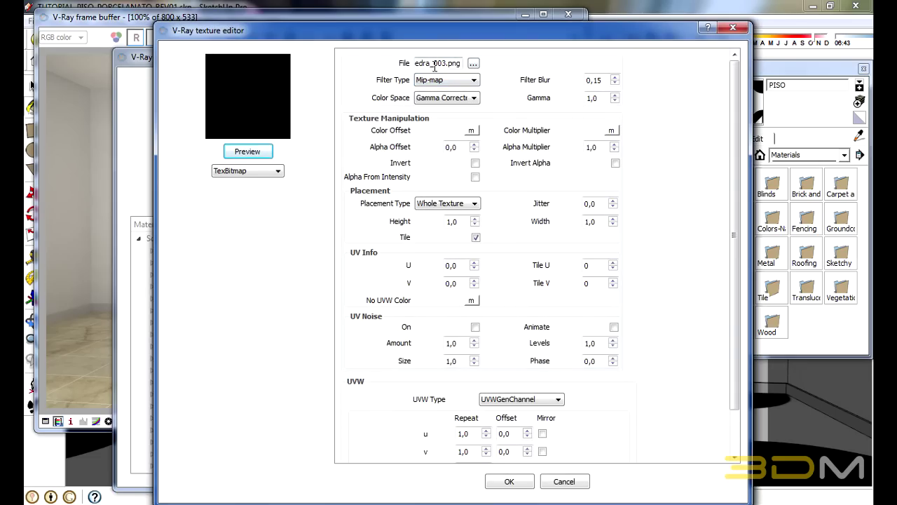
# Set the marble bitmap's UVW repeat to 5 in both u and v
pyautogui.moveTo(461, 64); pyautogui.dragTo(370, 63)
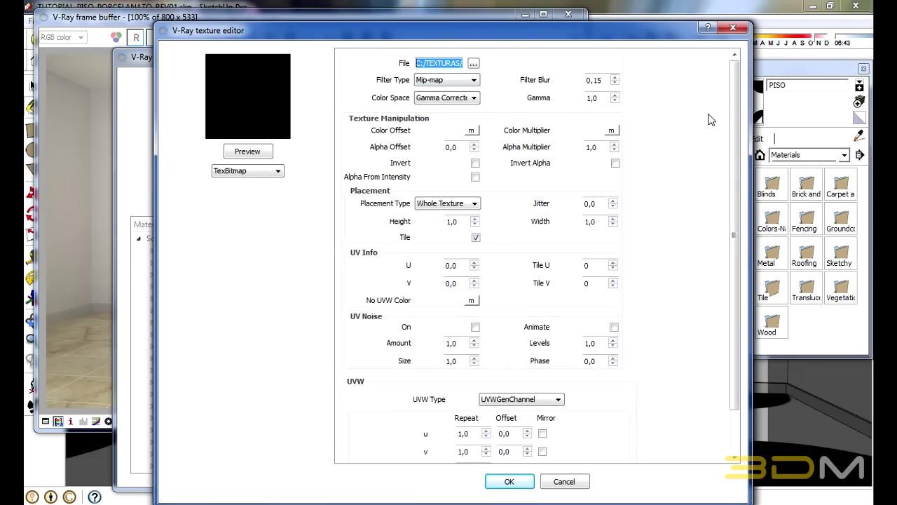
pyautogui.scroll(-2, 688, 223)
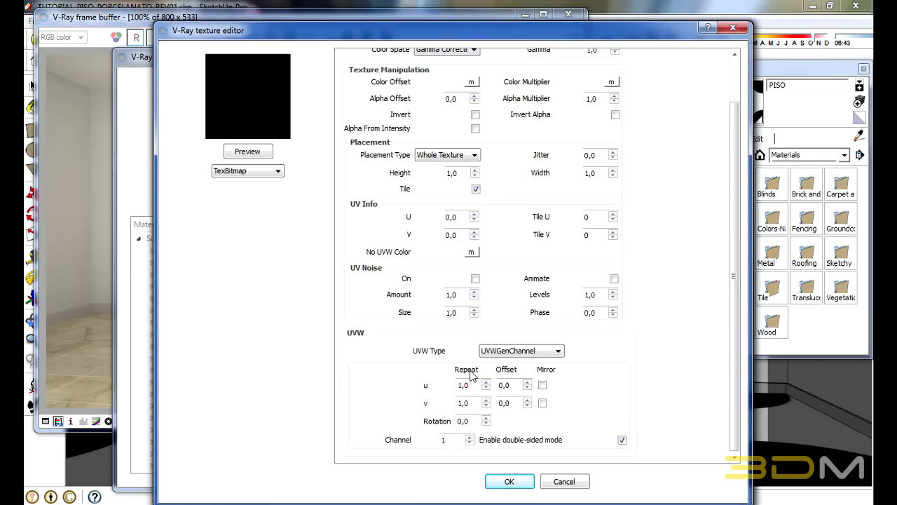
pyautogui.moveTo(469, 385); pyautogui.dragTo(431, 398)
pyautogui.write('5')
pyautogui.write('5')
pyautogui.click(509, 481)
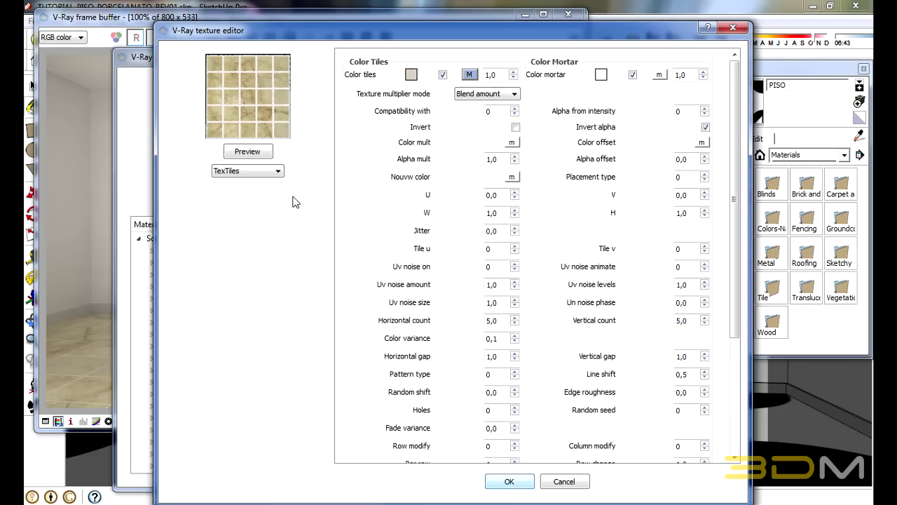
# Refresh the tile preview, then set colour variance 0,5 and horizontal and vertical gaps 0,1
pyautogui.click(260, 155)
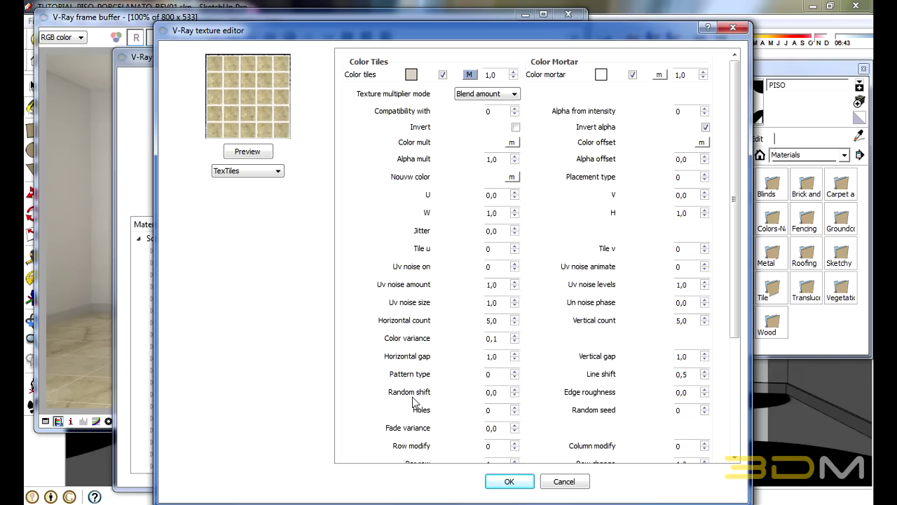
pyautogui.click(500, 341)
pyautogui.write('5')
pyautogui.press('Tab')
pyautogui.write('1')
pyautogui.doubleClick(684, 356)
pyautogui.write('0,')
pyautogui.write('1')
# Apply the tile settings and render a region over the room's floor in V-Ray
pyautogui.click(510, 482)
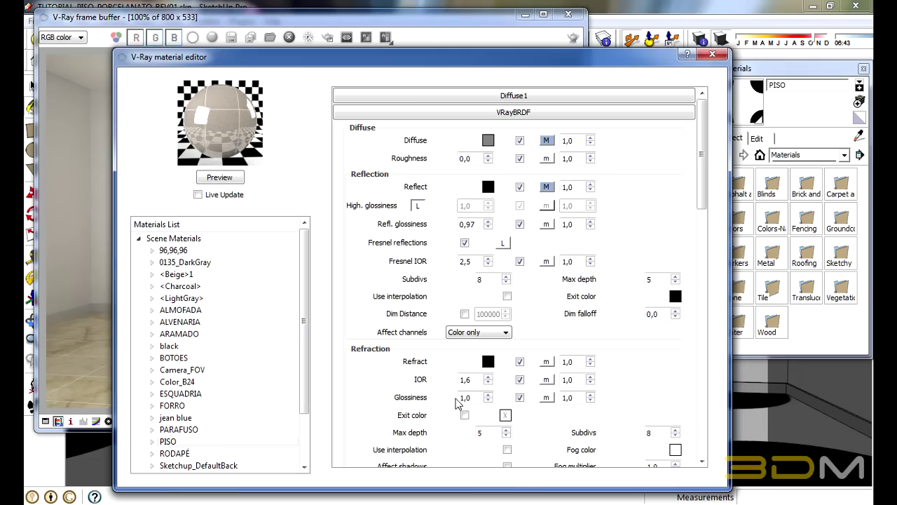
pyautogui.click(326, 31)
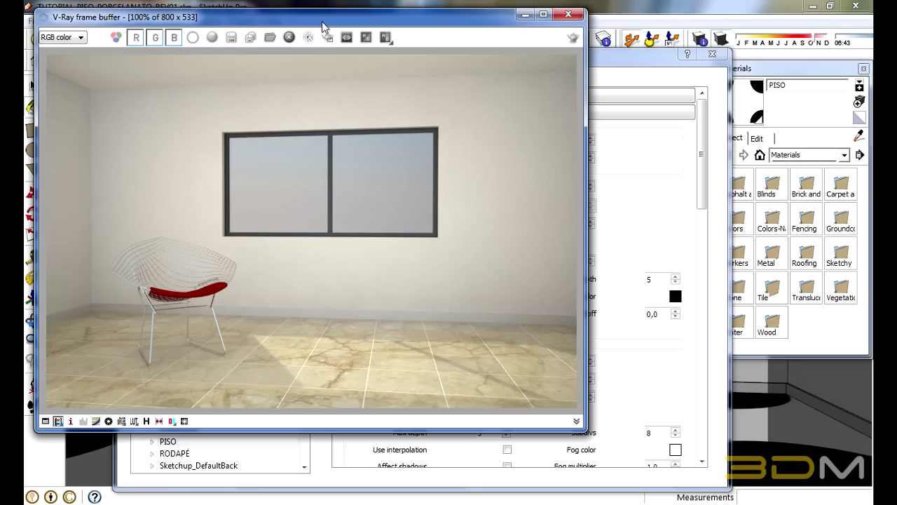
pyautogui.click(327, 37)
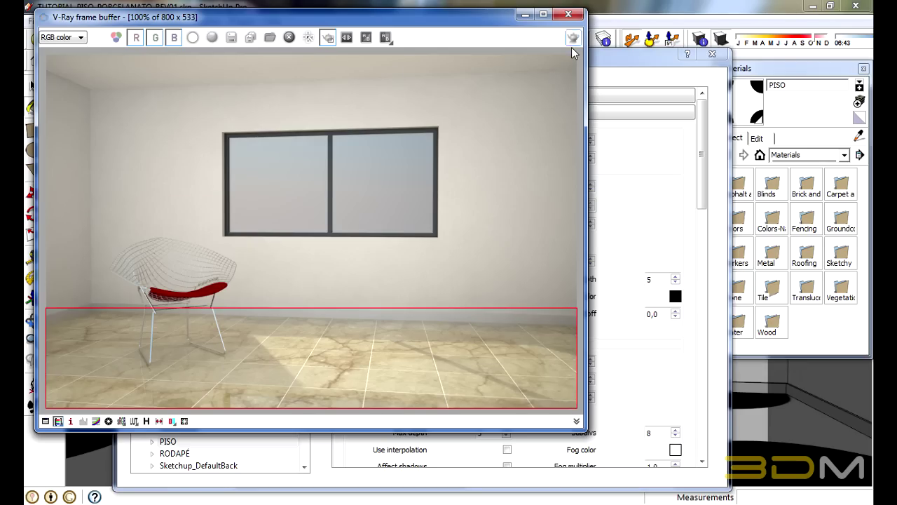
pyautogui.click(572, 40)
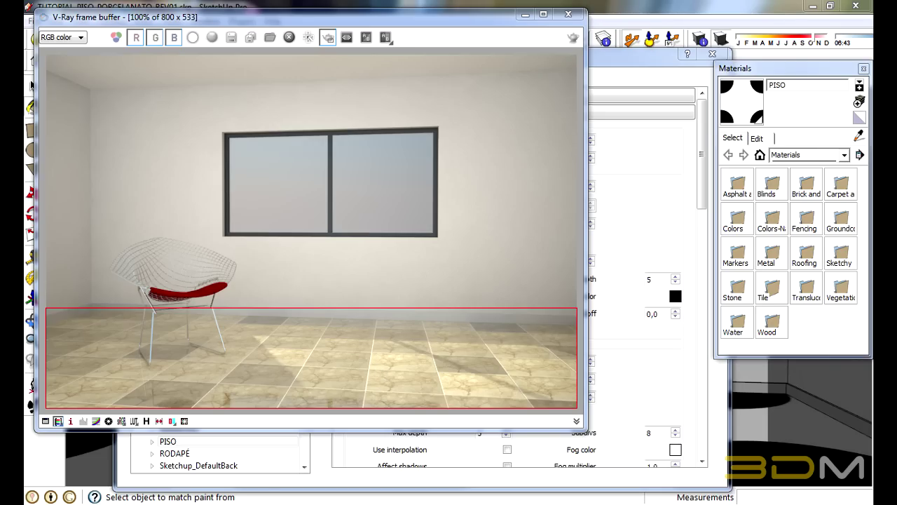
# Maximize the PEDRAS folder and preview stone images 3dm_pedra_052.jpg and 3dm_pedra_053.jpg
pyautogui.moveTo(832, 37); pyautogui.dragTo(426, 30)
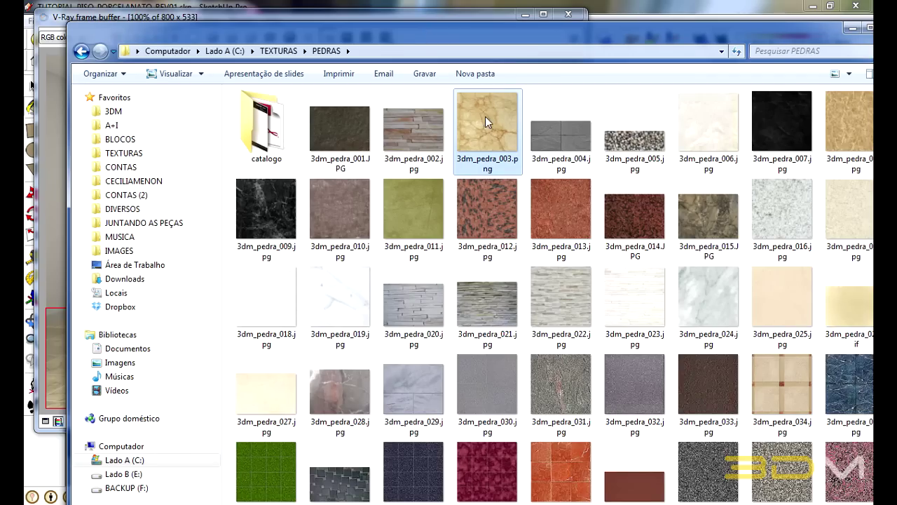
pyautogui.press('super+Up')
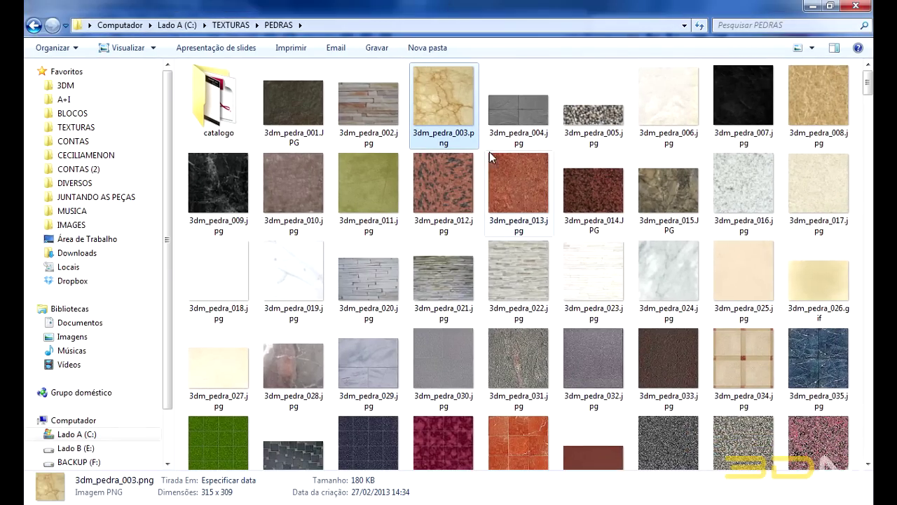
pyautogui.click(518, 170)
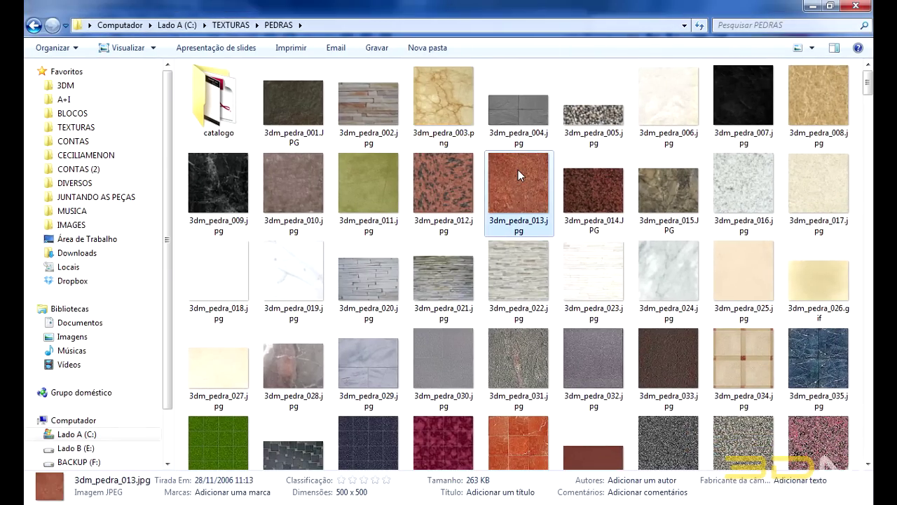
pyautogui.scroll(-3, 518, 170)
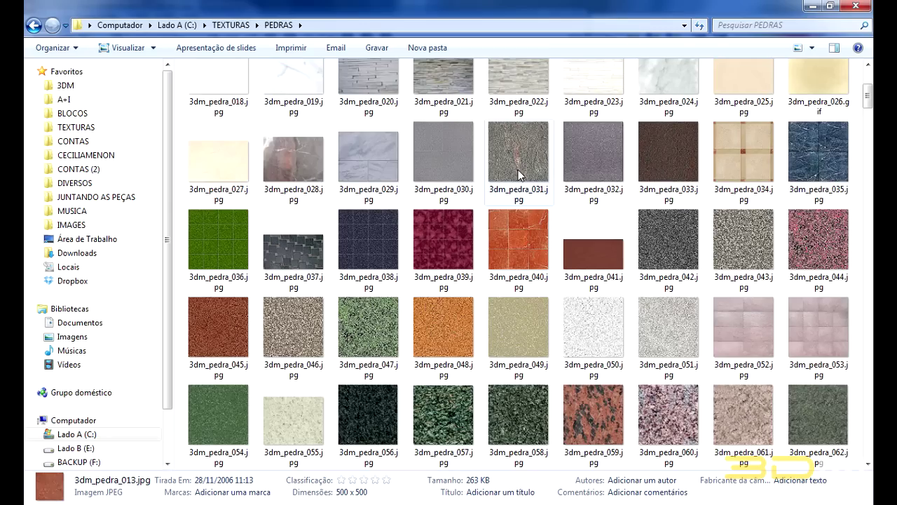
pyautogui.doubleClick(765, 326)
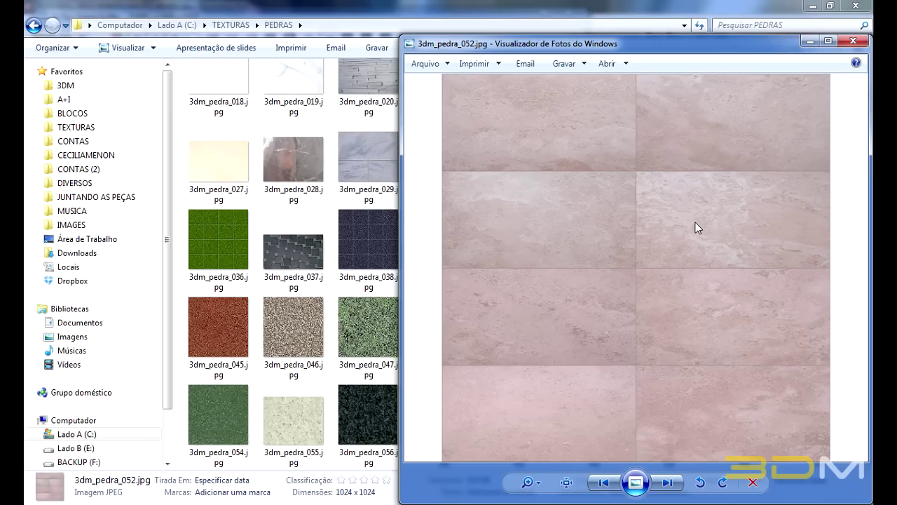
pyautogui.press('Right')
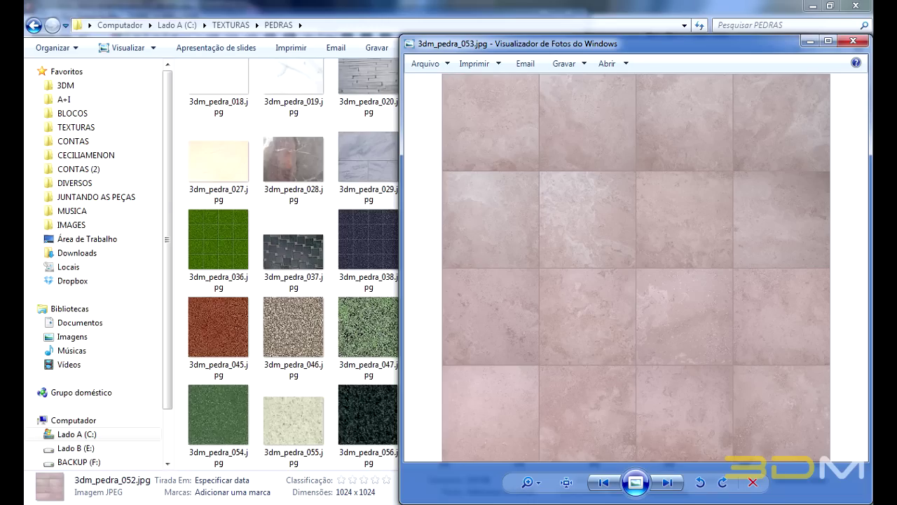
pyautogui.click(853, 41)
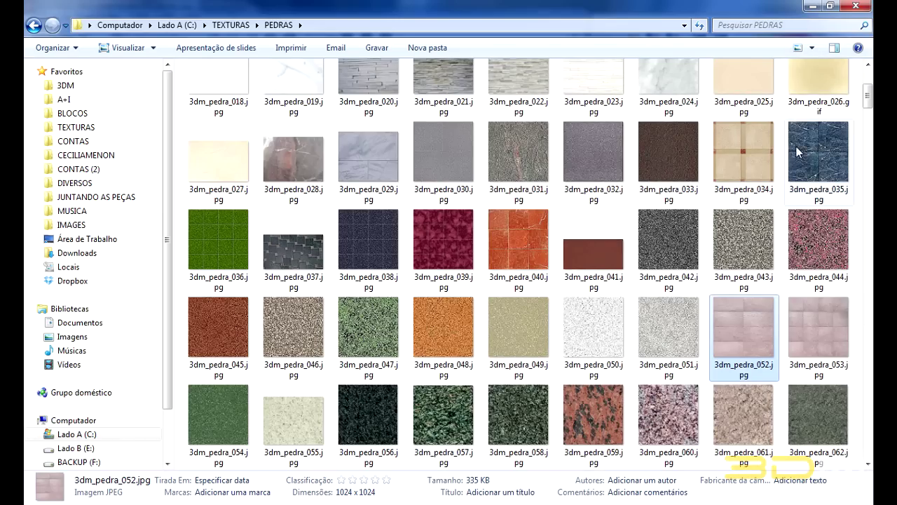
# Reopen the floor's Diffuse TexTiles and its Color tiles TexBitmap, closing the marble preview
pyautogui.click(829, 326)
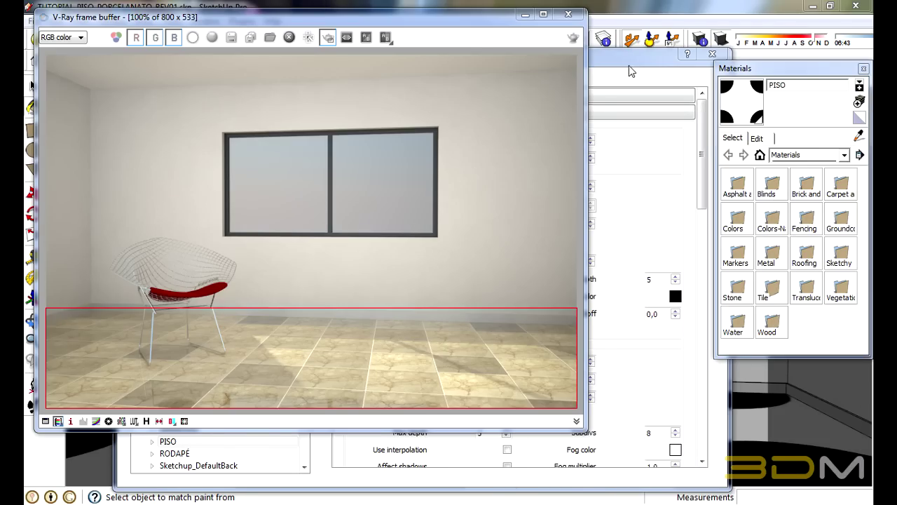
pyautogui.click(630, 66)
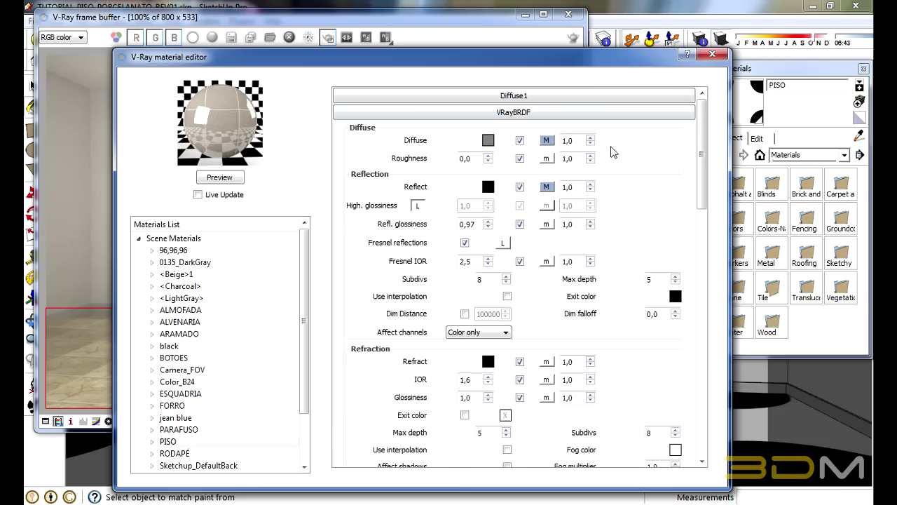
pyautogui.click(546, 140)
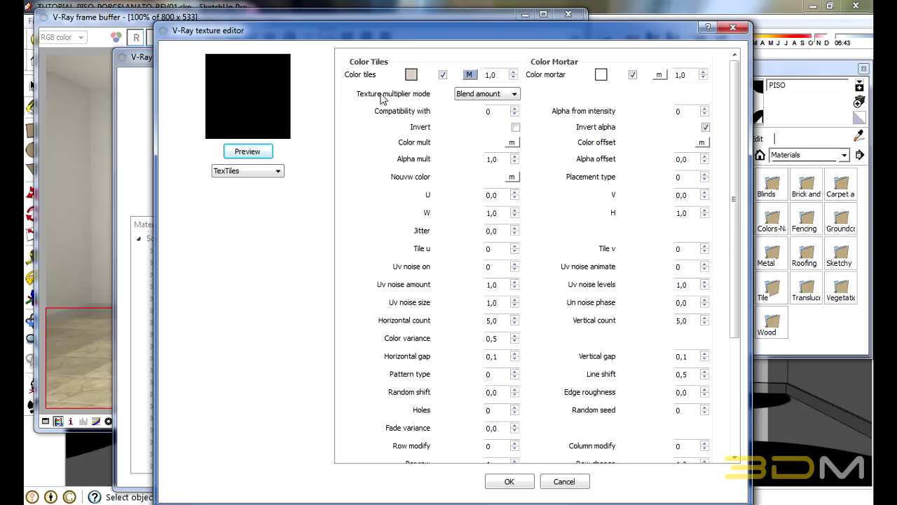
pyautogui.click(473, 75)
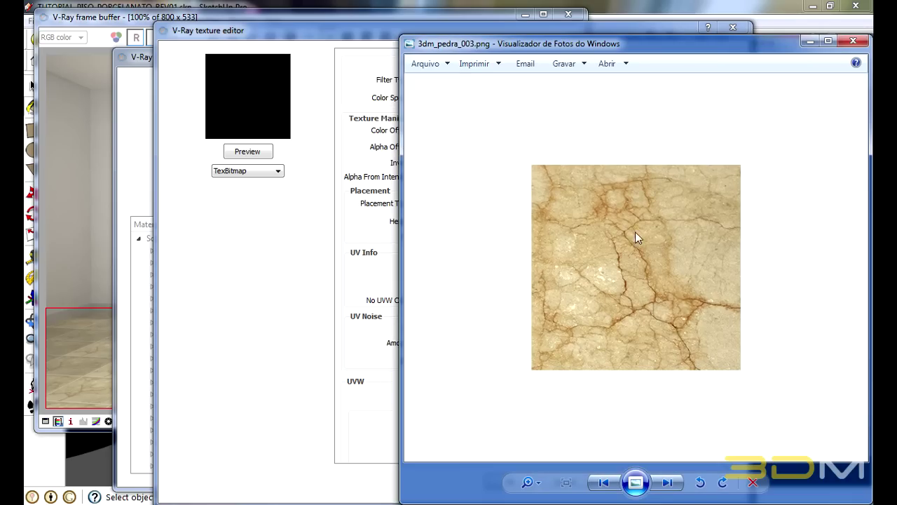
pyautogui.click(335, 35)
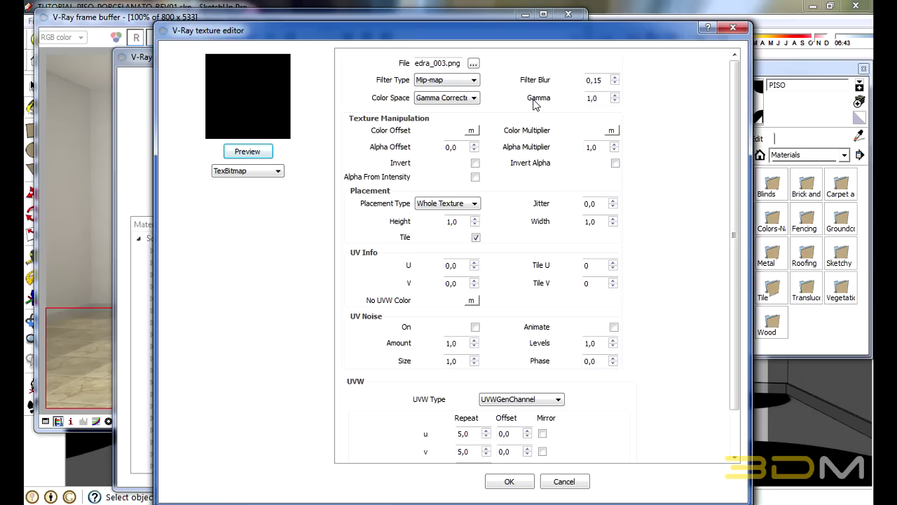
# Load 3dm_pedra_053.jpg from TEXTURAS > PEDRAS as the tiles' bitmap file
pyautogui.click(474, 64)
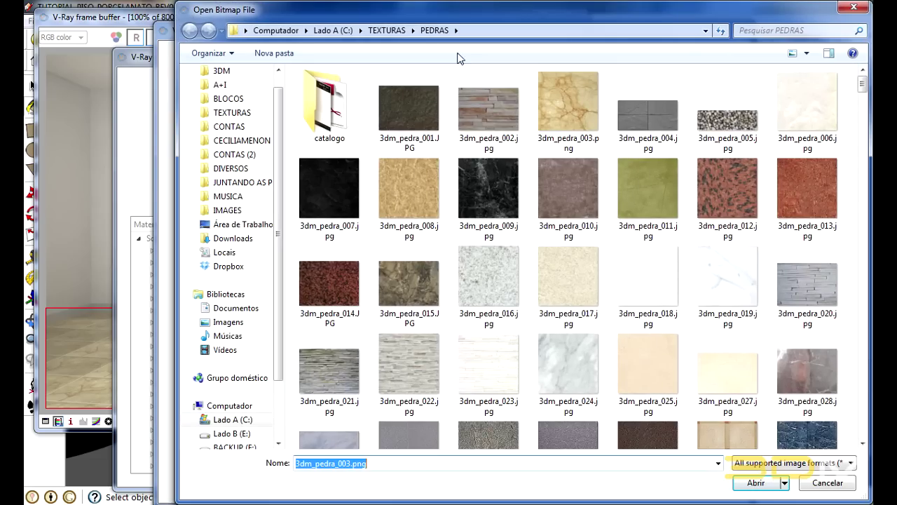
pyautogui.click(387, 31)
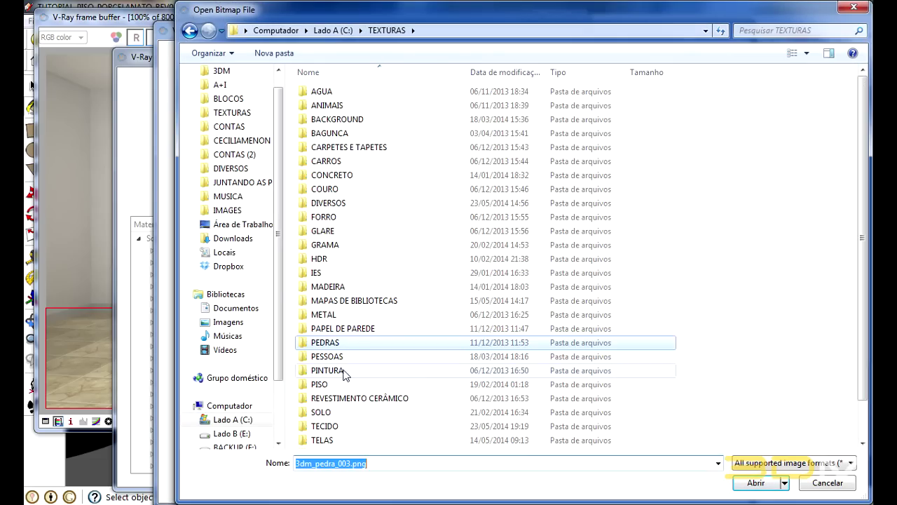
pyautogui.doubleClick(325, 342)
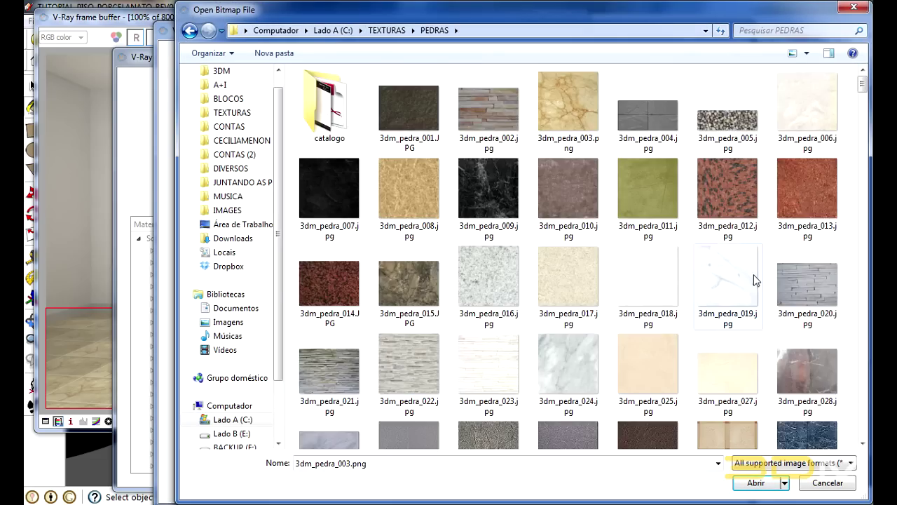
pyautogui.click(754, 279)
pyautogui.scroll(-3, 755, 279)
pyautogui.scroll(-3, 757, 280)
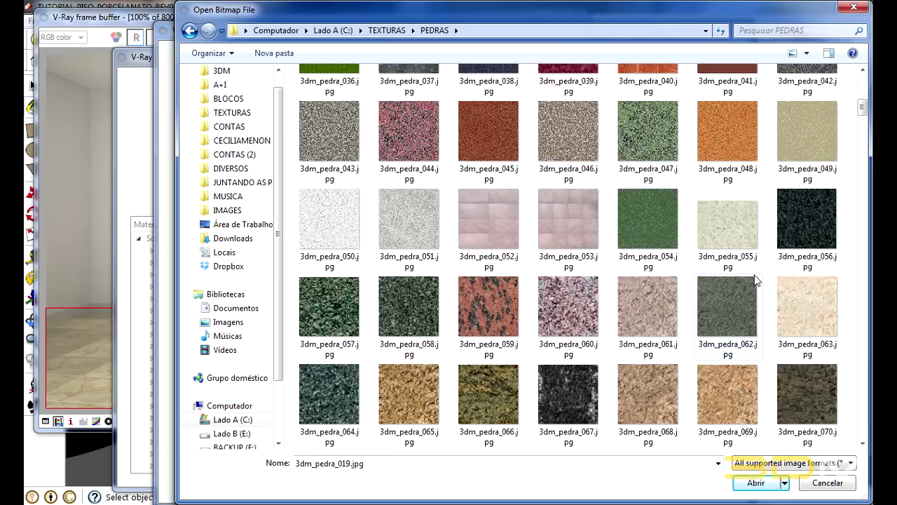
pyautogui.click(559, 217)
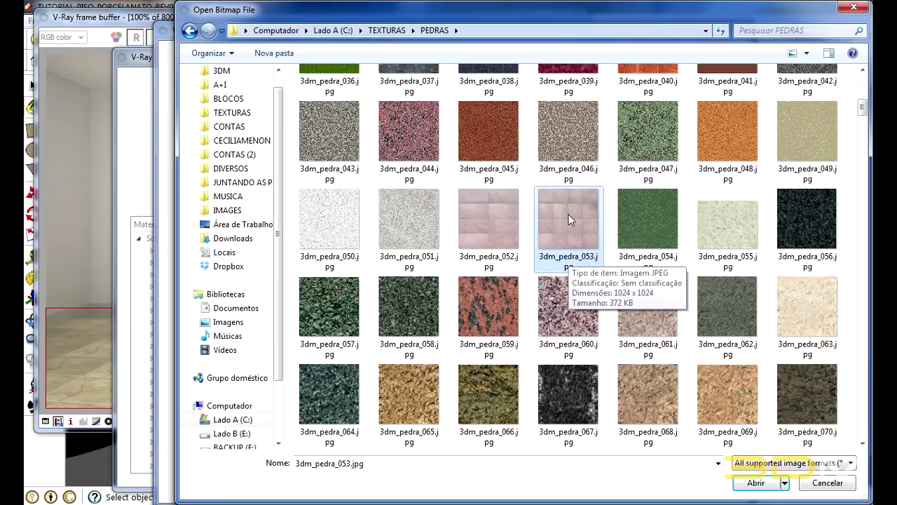
pyautogui.doubleClick(568, 219)
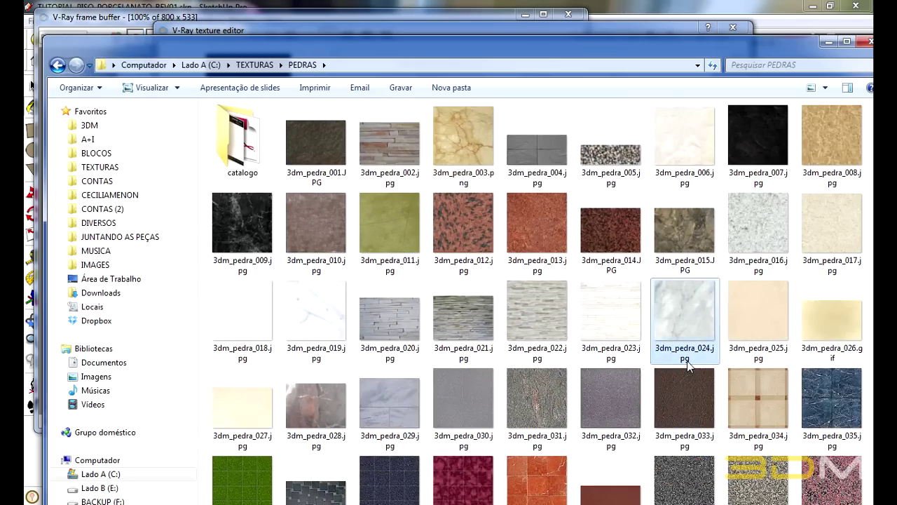
# Open 3dm_pedra_053.jpg in Photo Viewer to inspect its 4x4 pinkish stone tiles
pyautogui.scroll(-2, 687, 360)
pyautogui.doubleClick(831, 400)
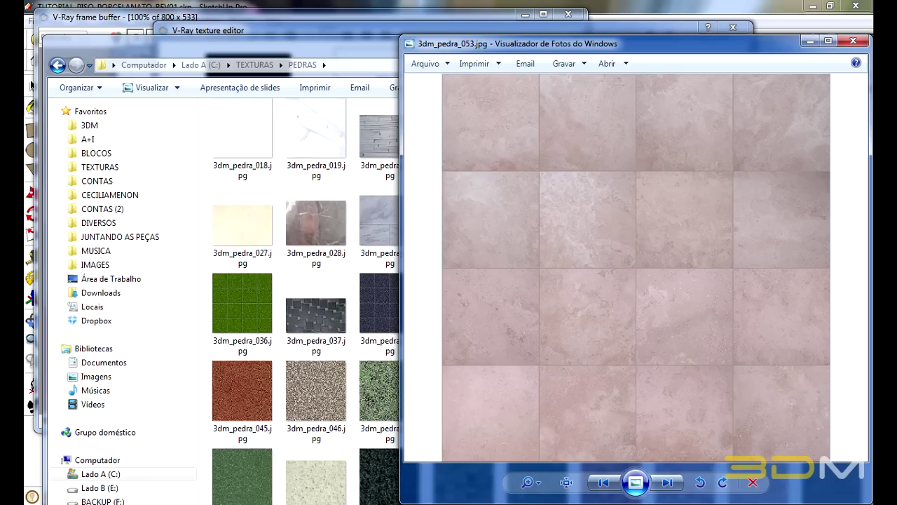
# Set the stone bitmap's U and V repeat to 1 and confirm both texture editors
pyautogui.click(297, 28)
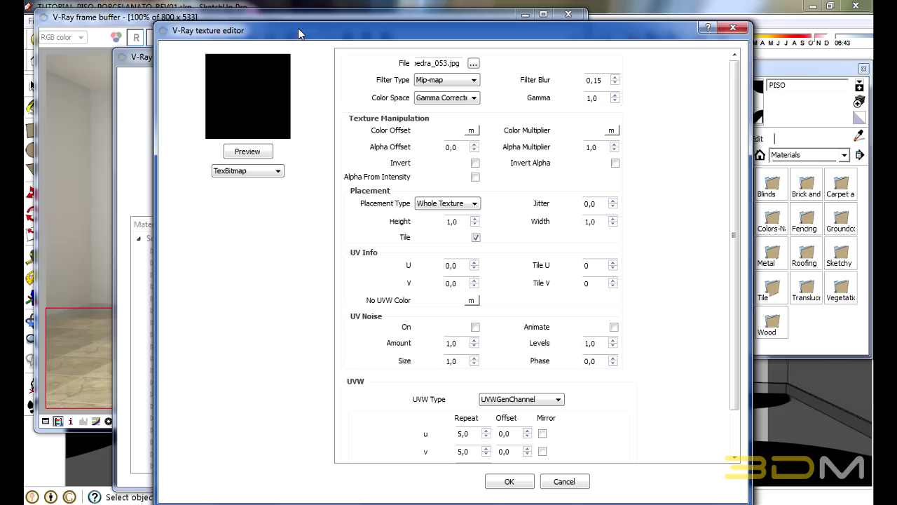
pyautogui.scroll(-2, 729, 238)
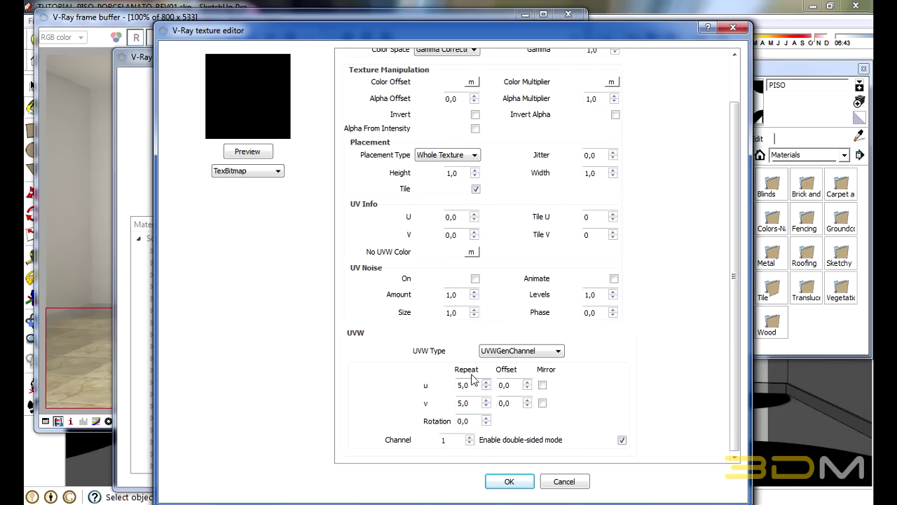
pyautogui.moveTo(473, 386); pyautogui.dragTo(444, 393)
pyautogui.write('1')
pyautogui.press('Tab')
pyautogui.write('1')
pyautogui.click(509, 481)
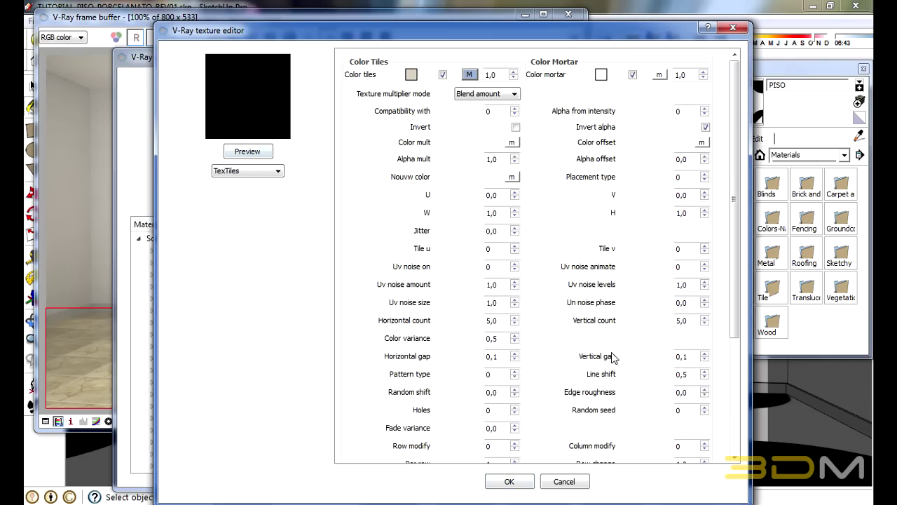
pyautogui.moveTo(503, 357); pyautogui.dragTo(475, 351)
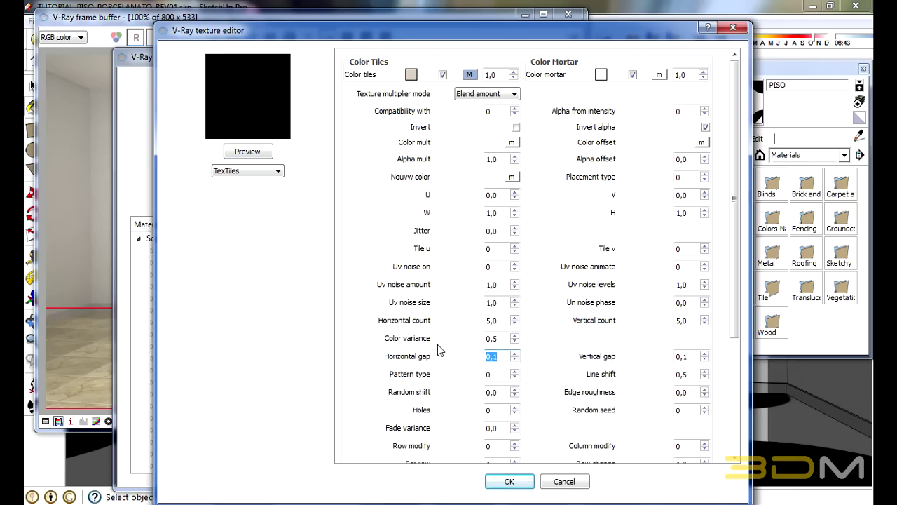
pyautogui.click(523, 482)
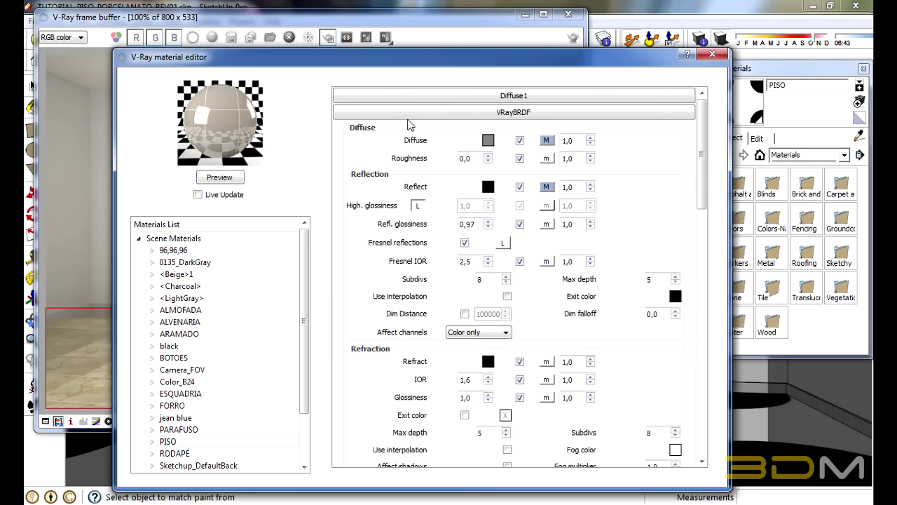
# Re-render the floor region to show the pinkish stone tiles with mortar lines
pyautogui.click(544, 43)
pyautogui.click(574, 37)
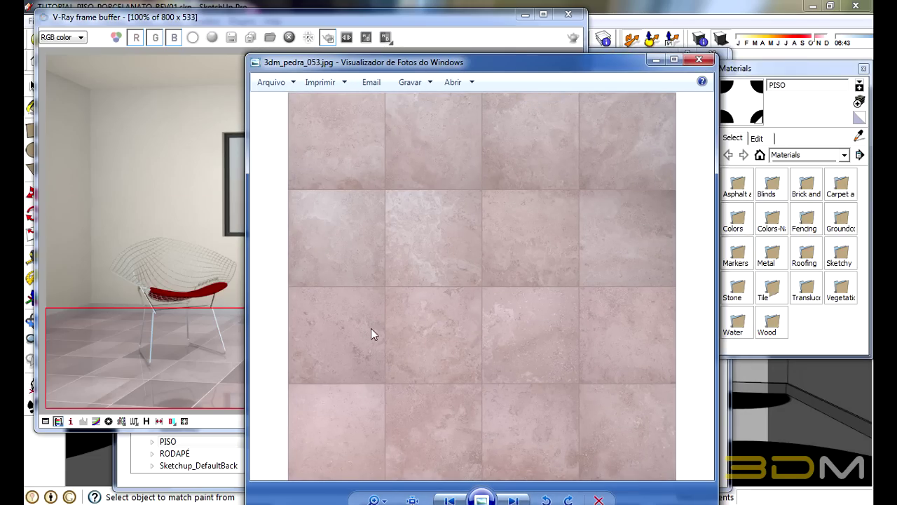
pyautogui.press('Escape')
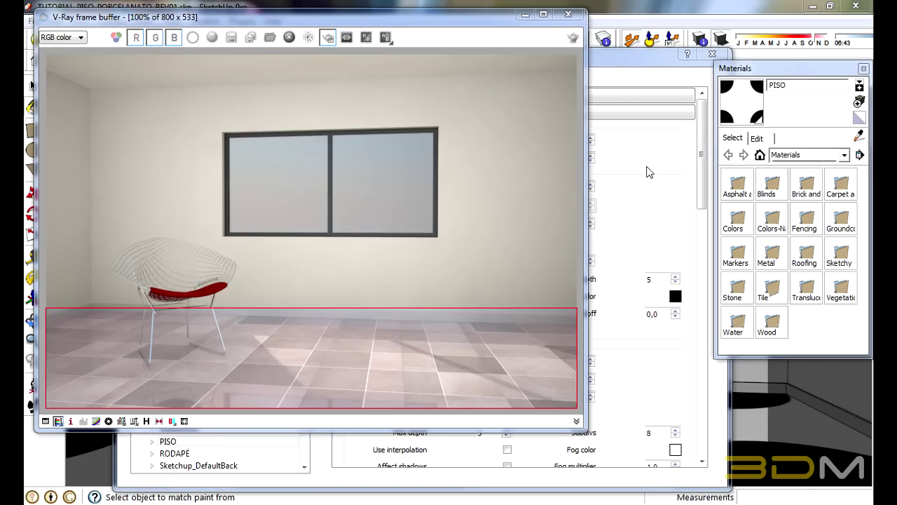
pyautogui.click(646, 168)
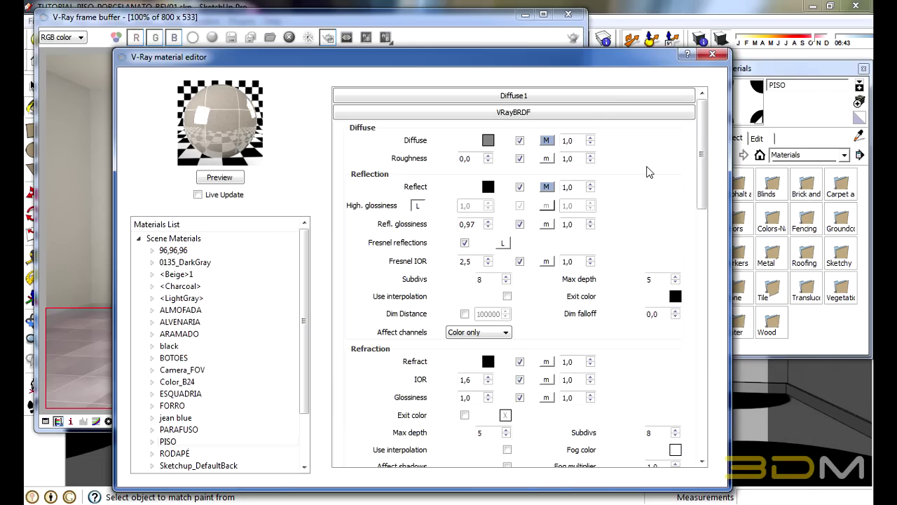
# Set the diffuse TexTiles horizontal and vertical counts to 4 and re-render the floor
pyautogui.click(546, 140)
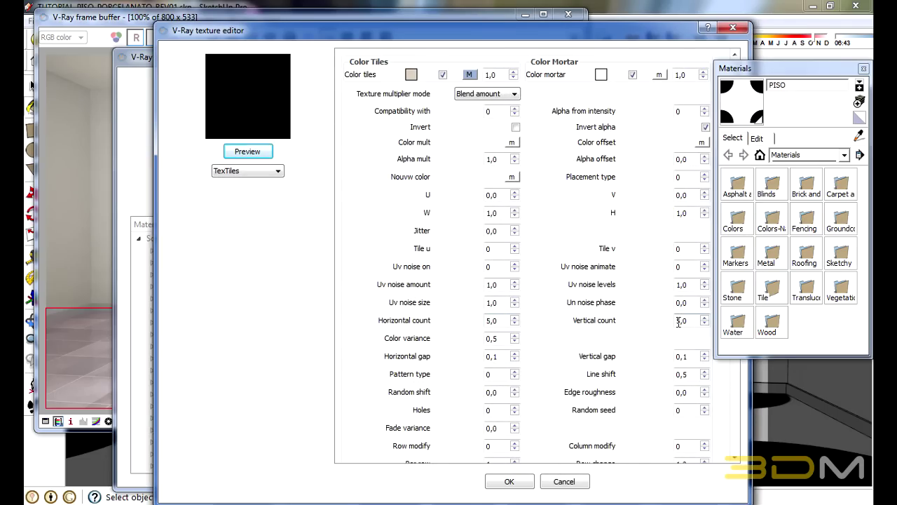
pyautogui.moveTo(499, 320); pyautogui.dragTo(445, 319)
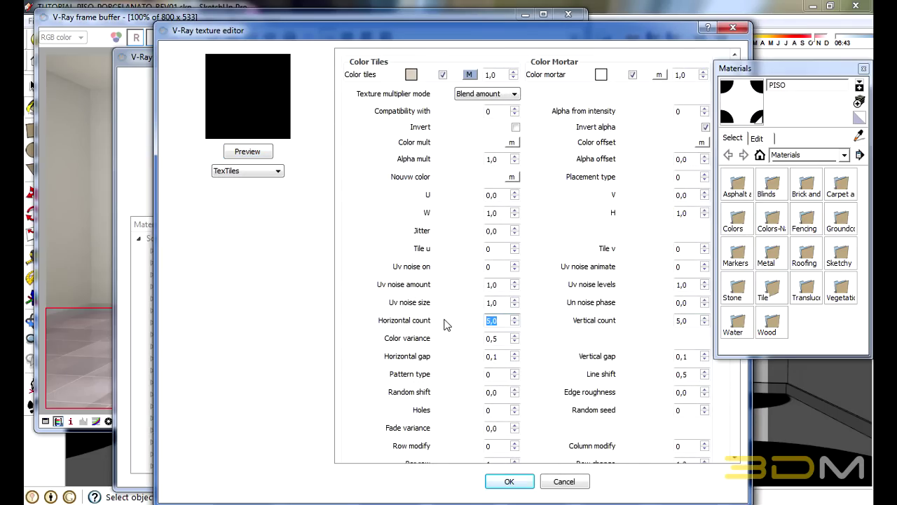
pyautogui.write('4')
pyautogui.moveTo(691, 320); pyautogui.dragTo(618, 321)
pyautogui.write('4')
pyautogui.click(517, 482)
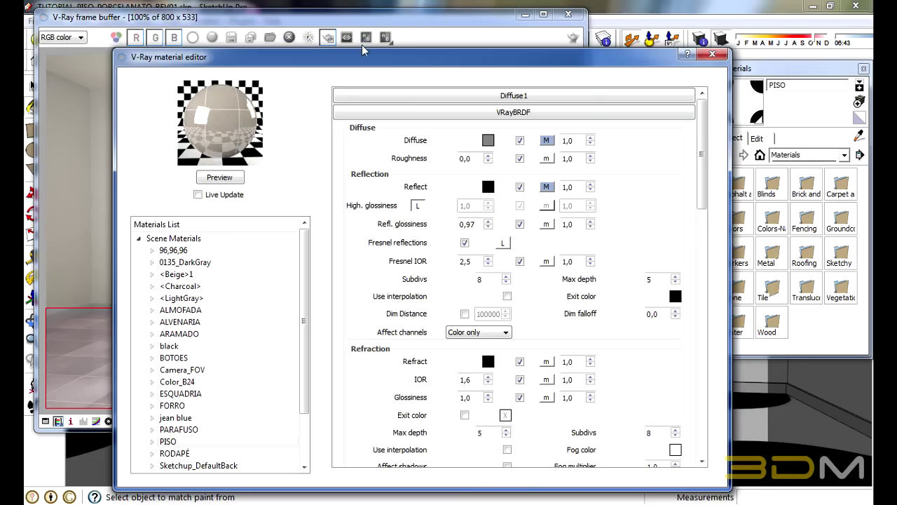
pyautogui.click(436, 29)
pyautogui.click(572, 38)
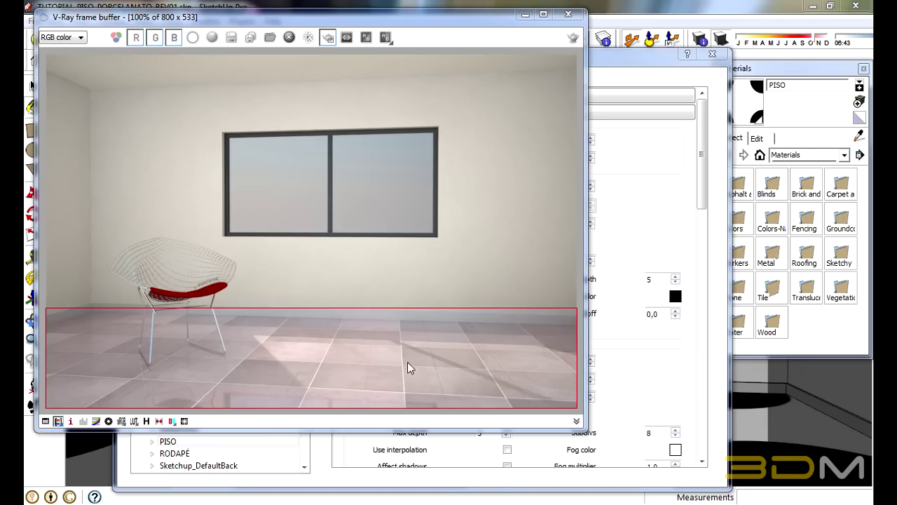
# Set the Reflect map's TexTiles horizontal and vertical counts to 4
pyautogui.click(695, 361)
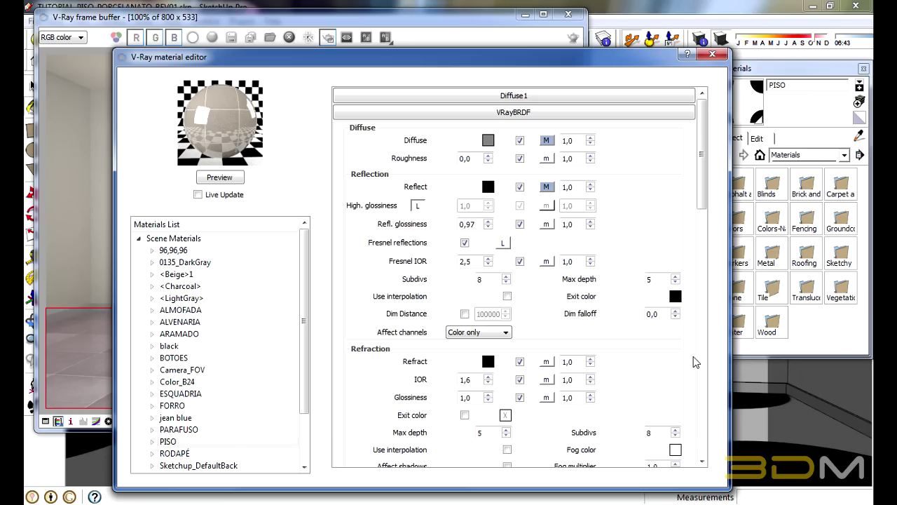
pyautogui.click(545, 186)
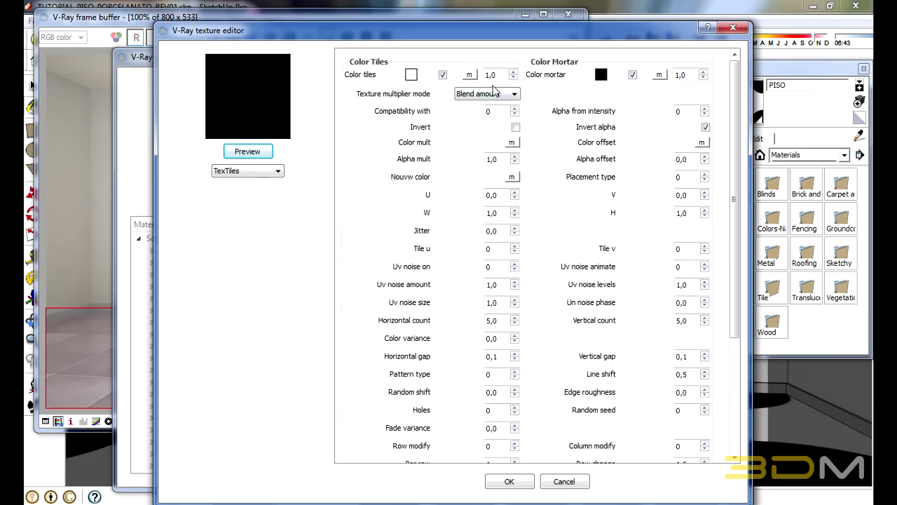
pyautogui.click(490, 321)
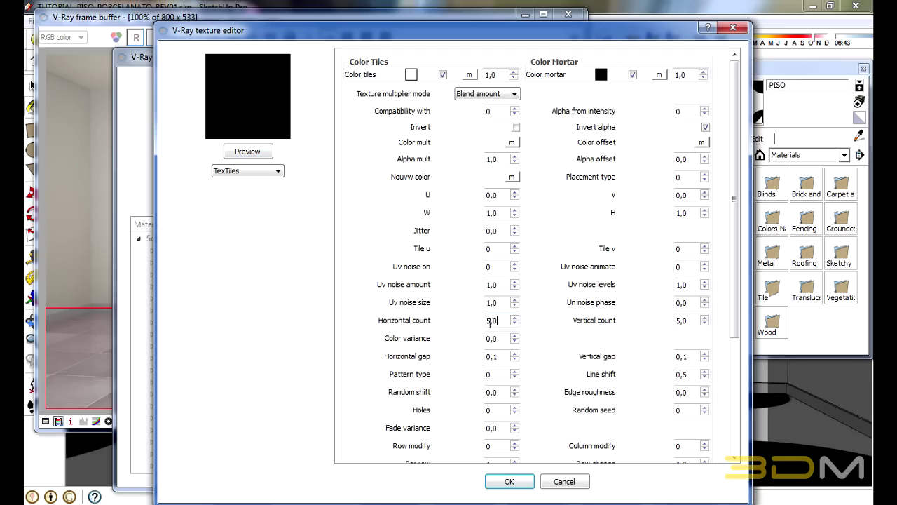
pyautogui.doubleClick(490, 321)
pyautogui.write('4')
pyautogui.doubleClick(681, 321)
pyautogui.write('4')
pyautogui.click(509, 481)
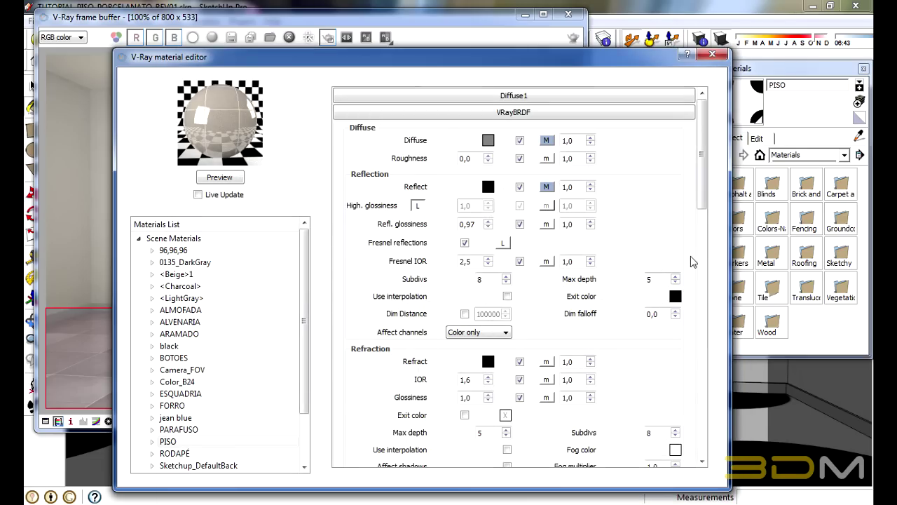
# Set the Bump map's TexTiles horizontal and vertical counts to 4
pyautogui.scroll(-2, 701, 231)
pyautogui.scroll(-3, 703, 270)
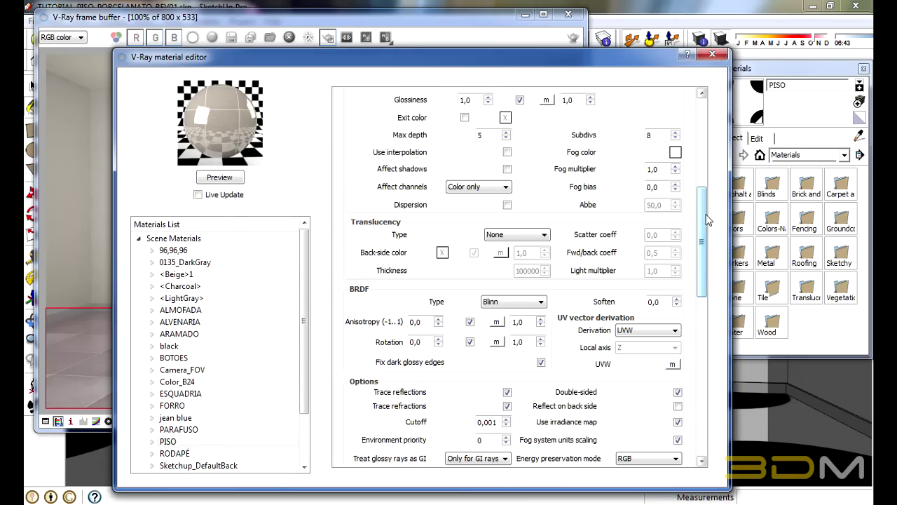
pyautogui.scroll(-3, 704, 301)
pyautogui.scroll(-4, 703, 302)
pyautogui.scroll(-3, 702, 308)
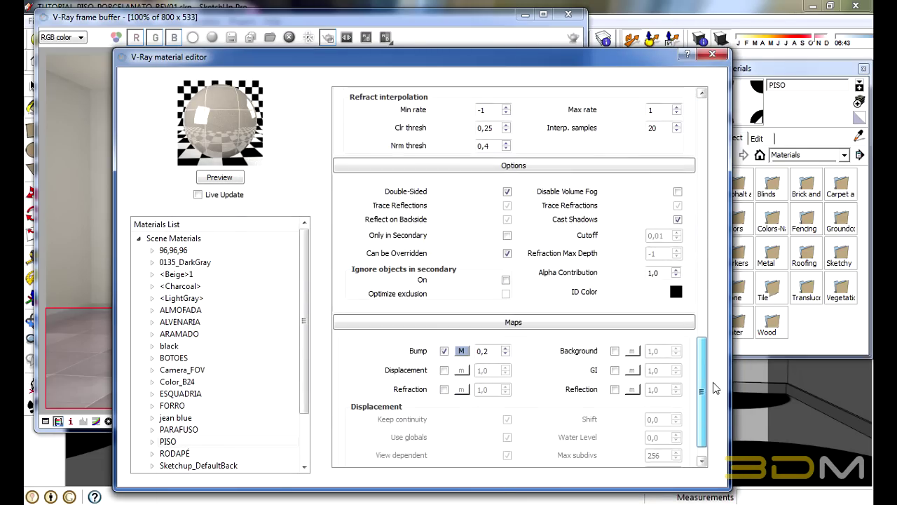
pyautogui.click(462, 348)
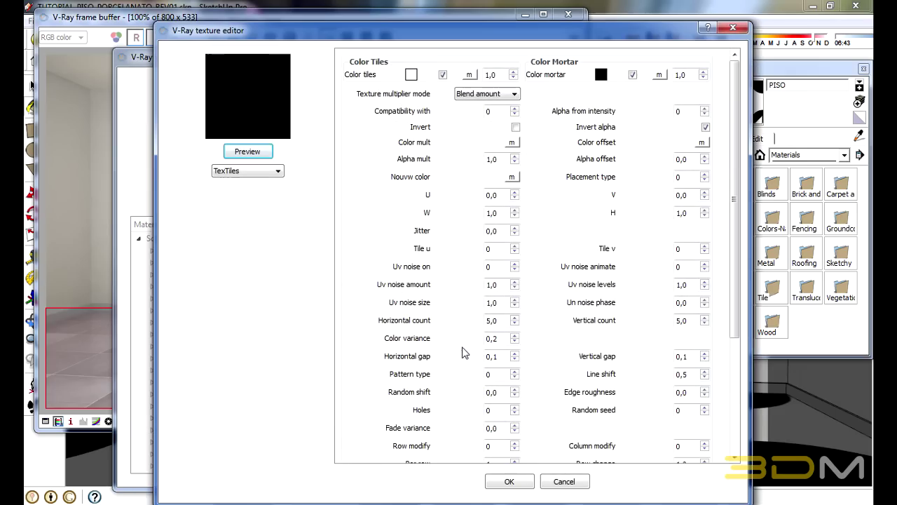
pyautogui.doubleClick(499, 319)
pyautogui.write('4')
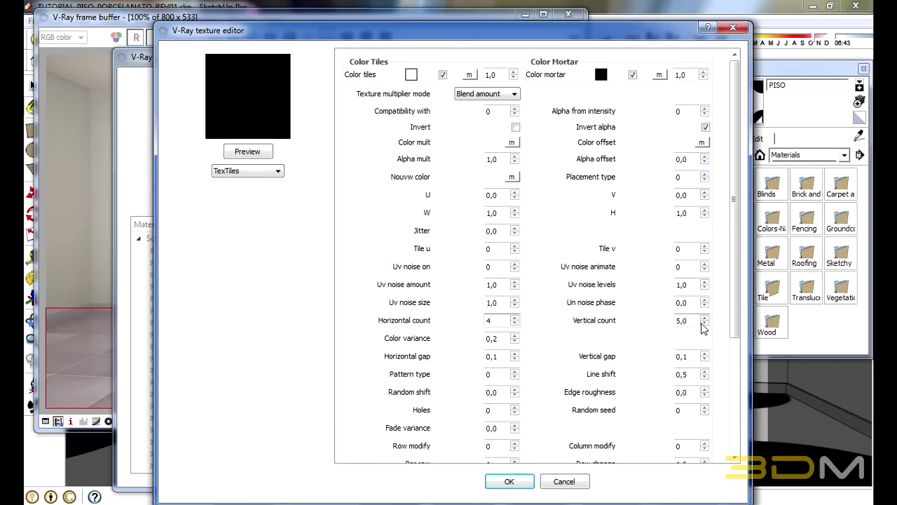
pyautogui.doubleClick(681, 320)
pyautogui.write('4')
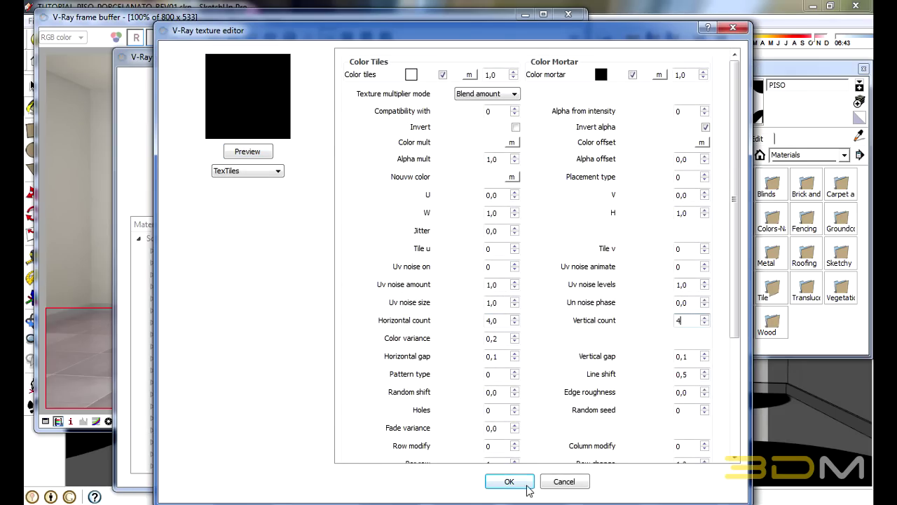
pyautogui.click(514, 481)
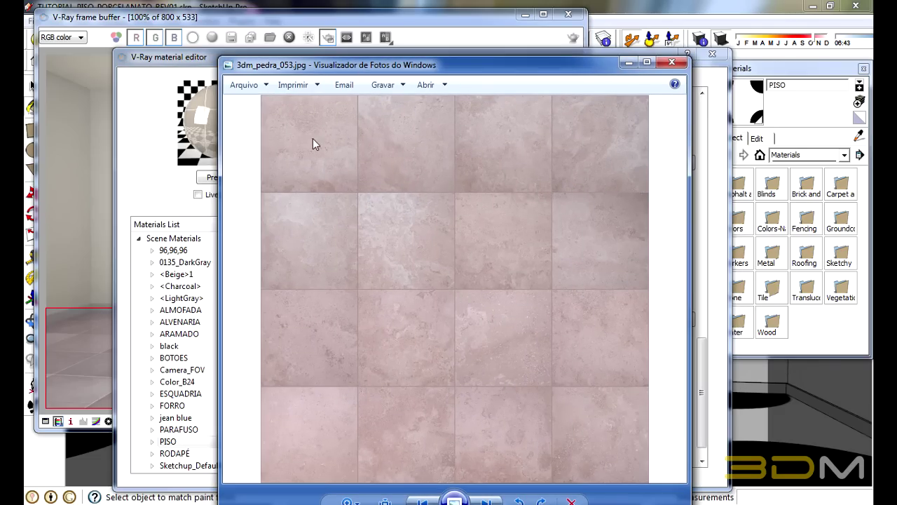
# Close the stone reference photo and return to the V-Ray render of the floor
pyautogui.click(672, 62)
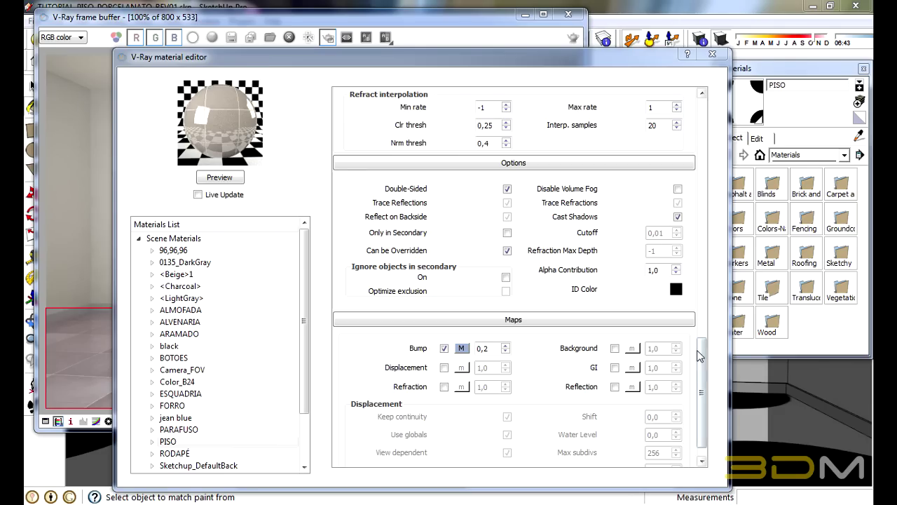
pyautogui.scroll(1, 706, 337)
pyautogui.moveTo(706, 338); pyautogui.dragTo(703, 124)
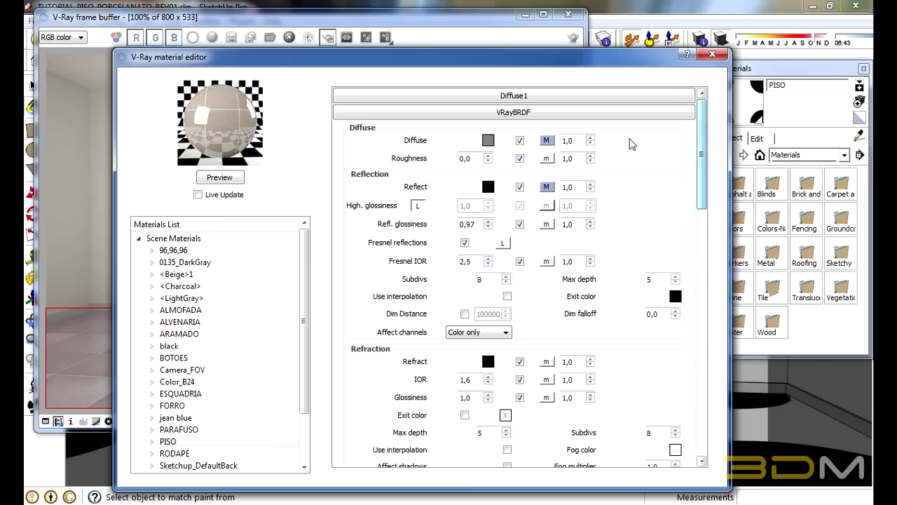
pyautogui.click(403, 37)
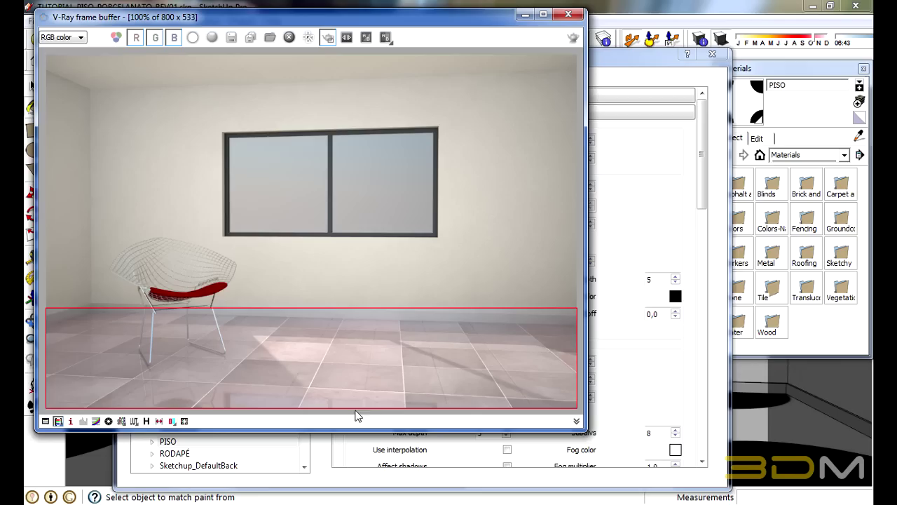
# Re-render the floor region so reflection and bump match the 4x4 pinkish stone tiles
pyautogui.click(571, 39)
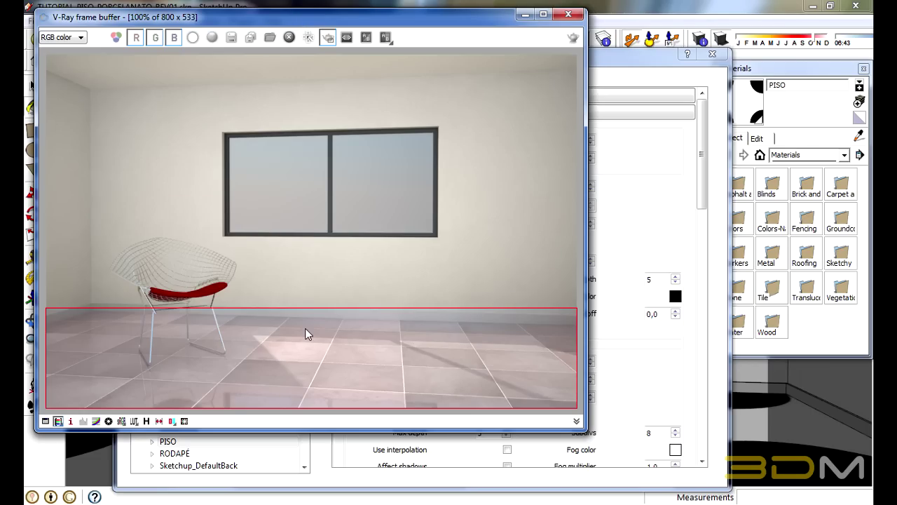
pyautogui.click(806, 297)
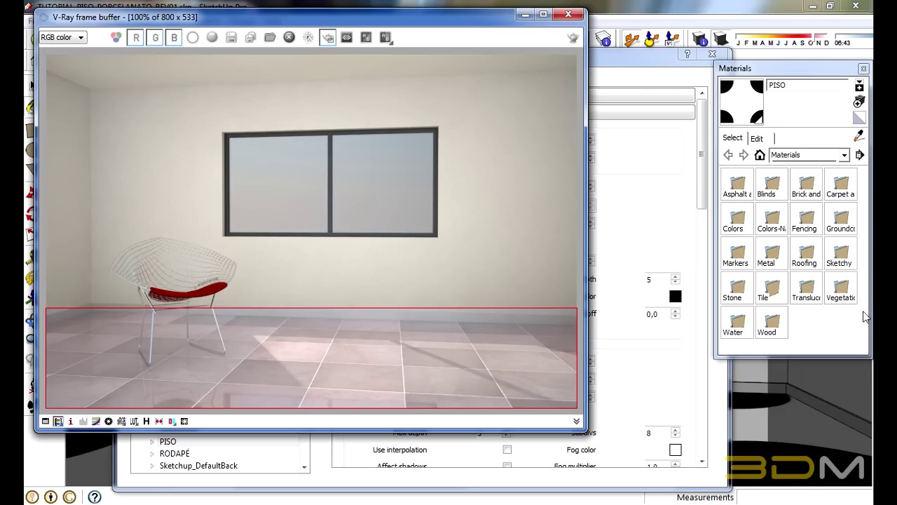
pyautogui.click(659, 213)
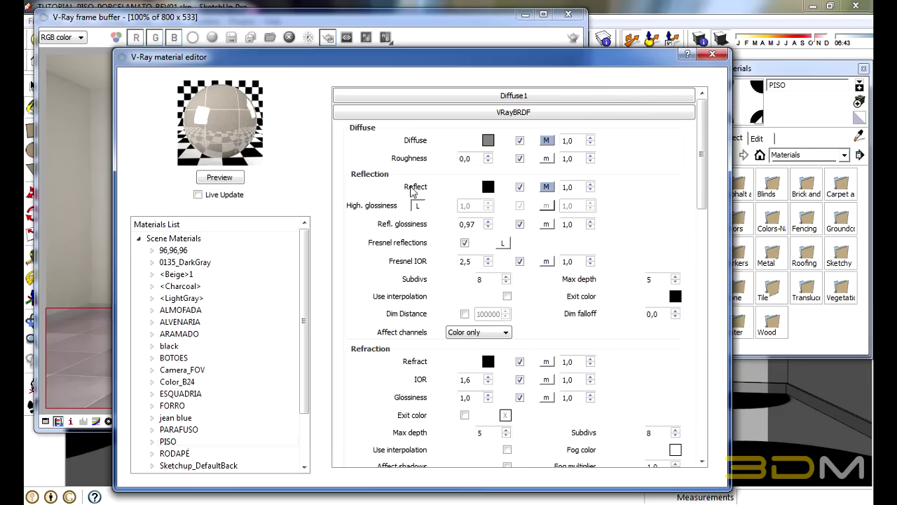
pyautogui.click(456, 45)
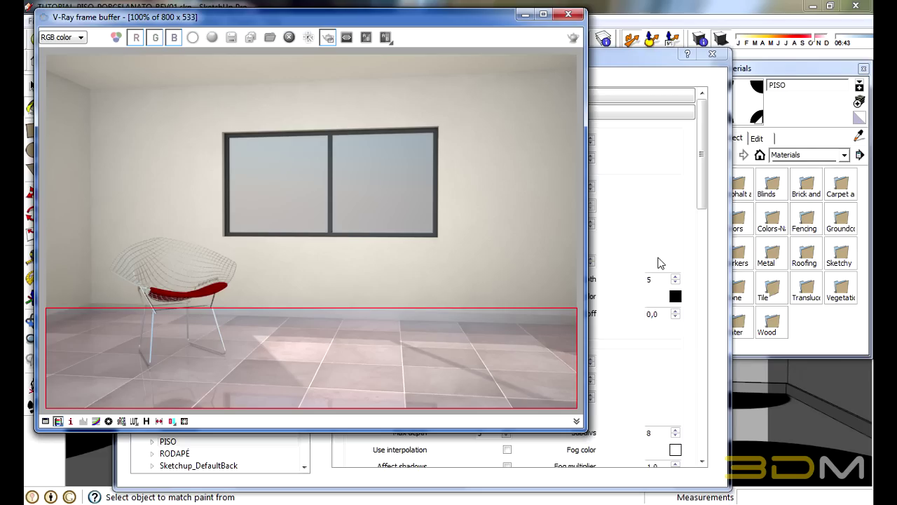
pyautogui.click(828, 176)
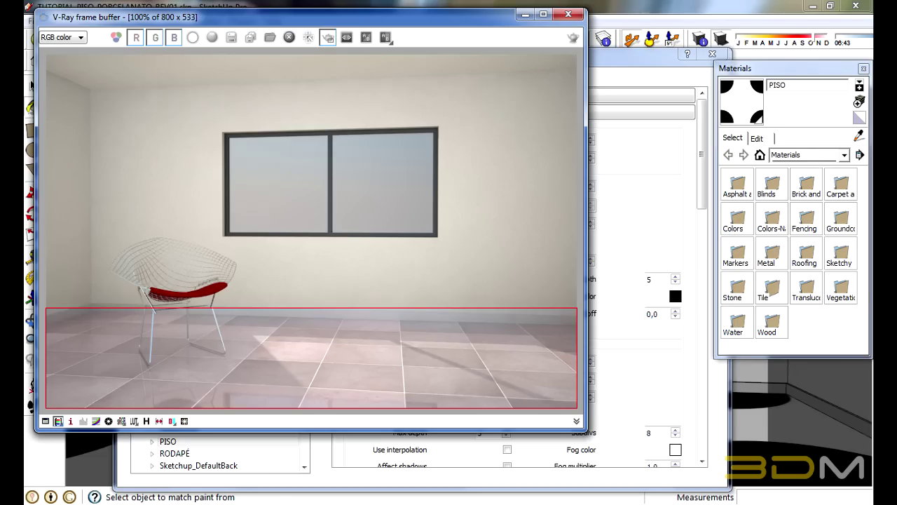